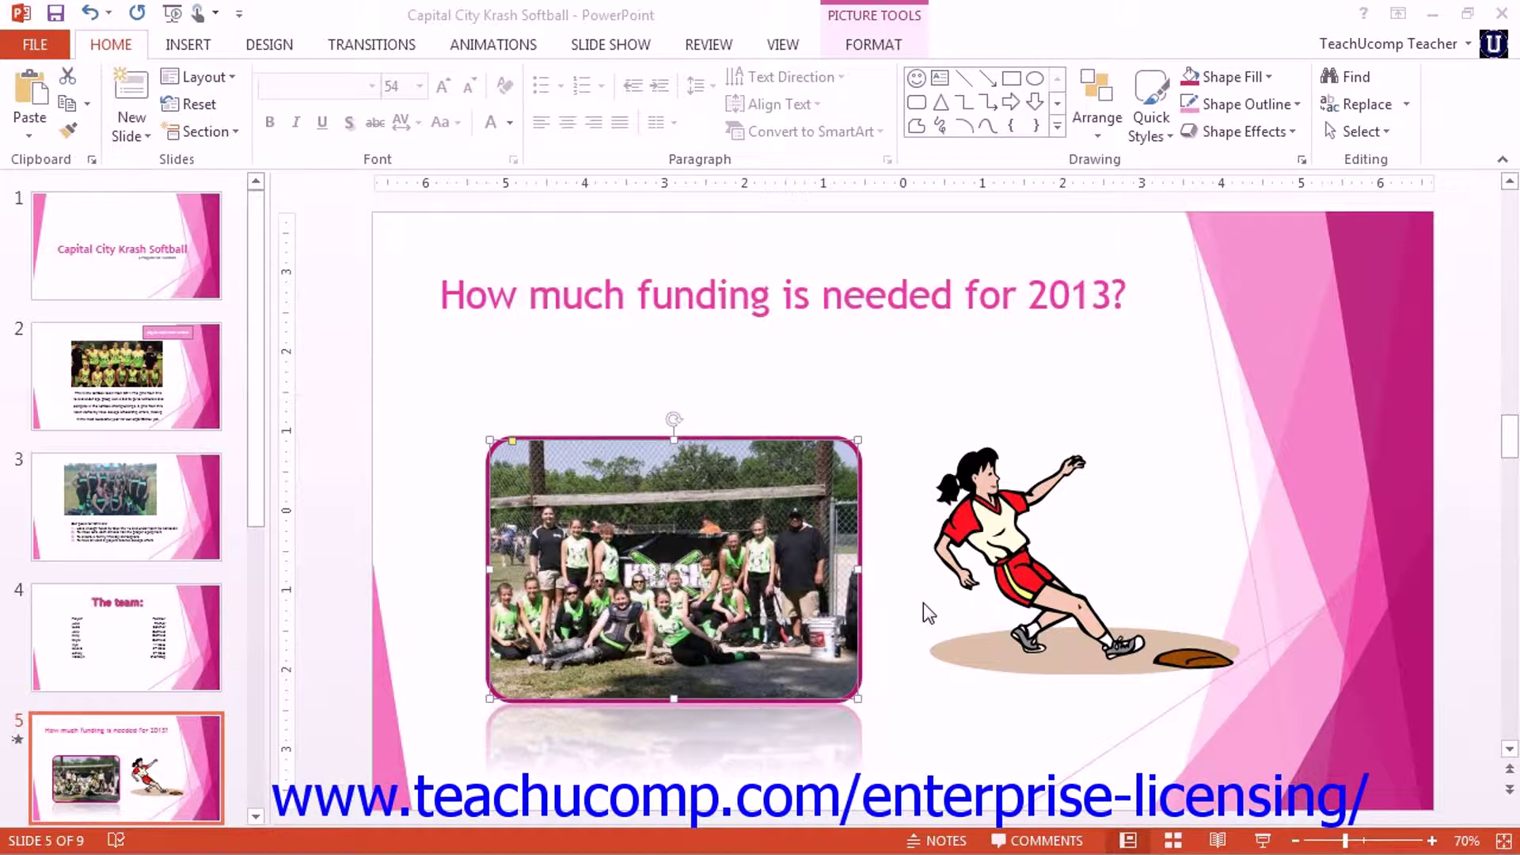
- Select the team photo on slide 5 and show the Animations ribbon
{"action": "left_click", "coordinate": [737, 581]}
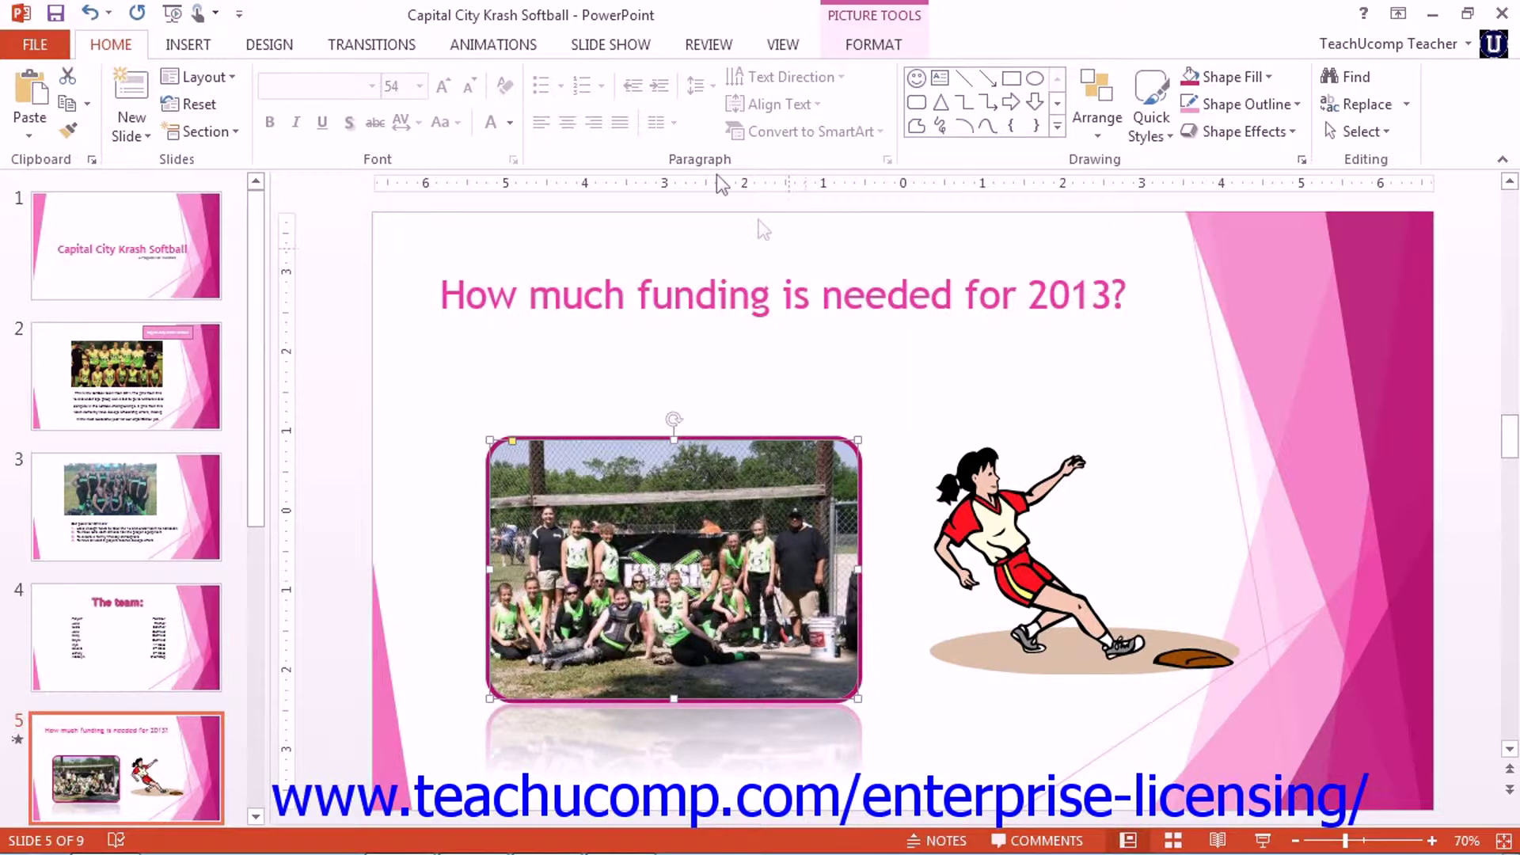
{"action": "left_click", "coordinate": [513, 46]}
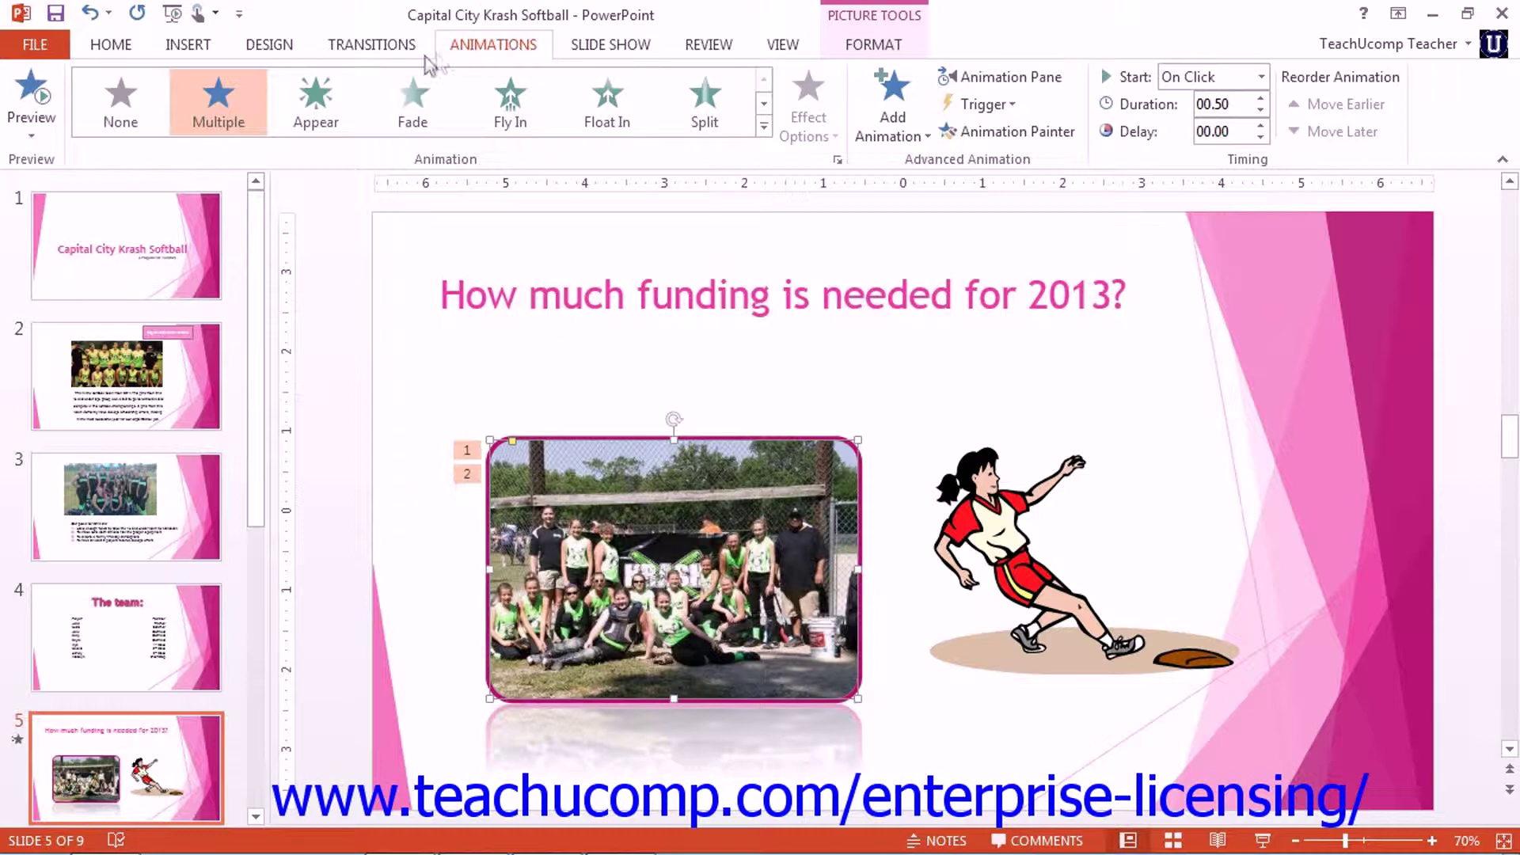
- Try Appear, Fade and Fly In, then settle on a Float In entrance for the team photo
{"action": "left_click", "coordinate": [326, 98]}
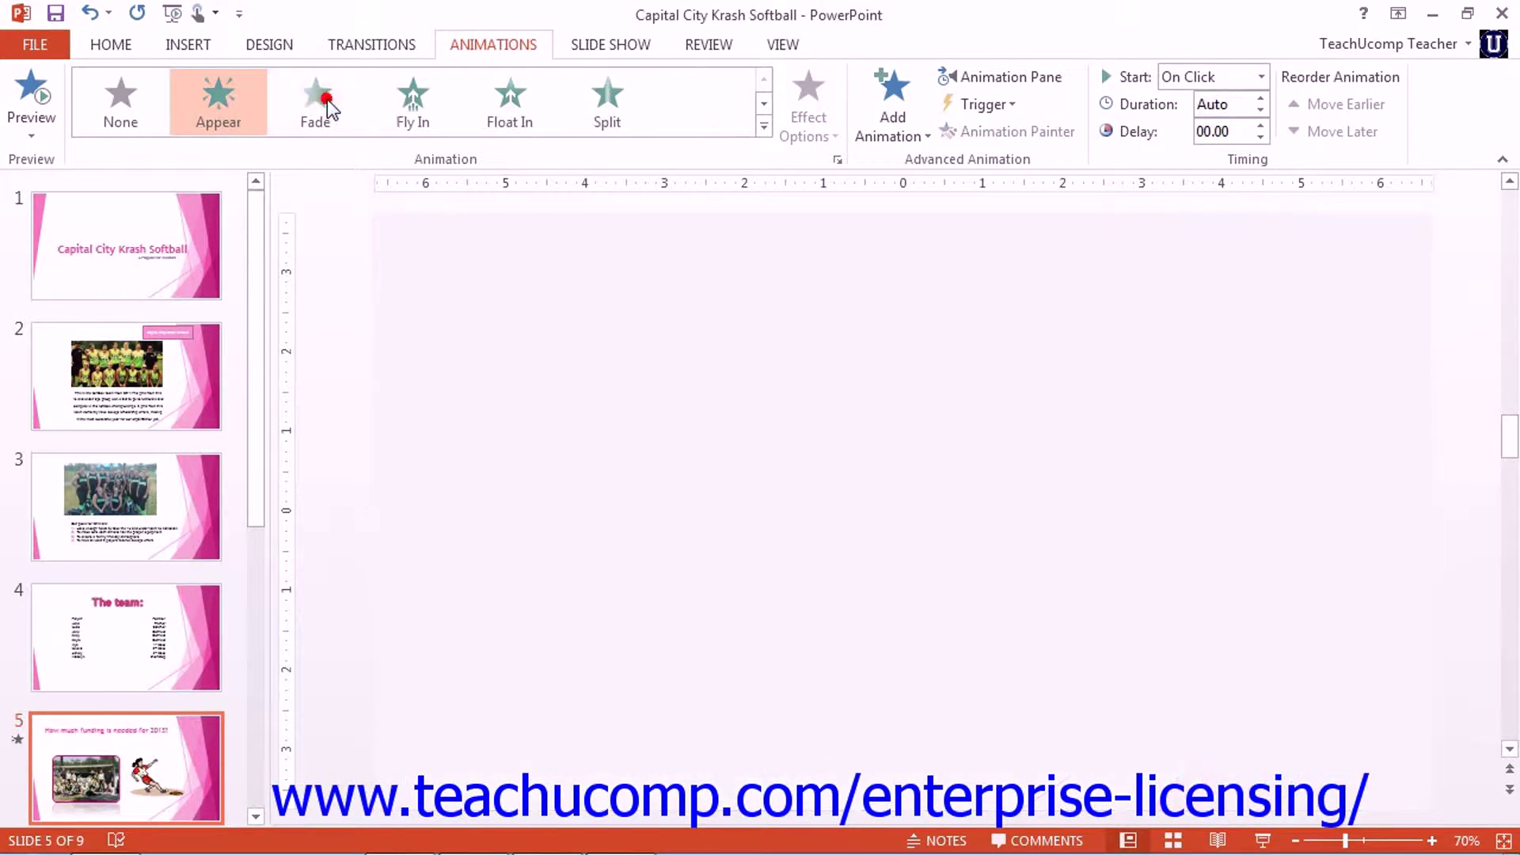
{"action": "left_click", "coordinate": [326, 98]}
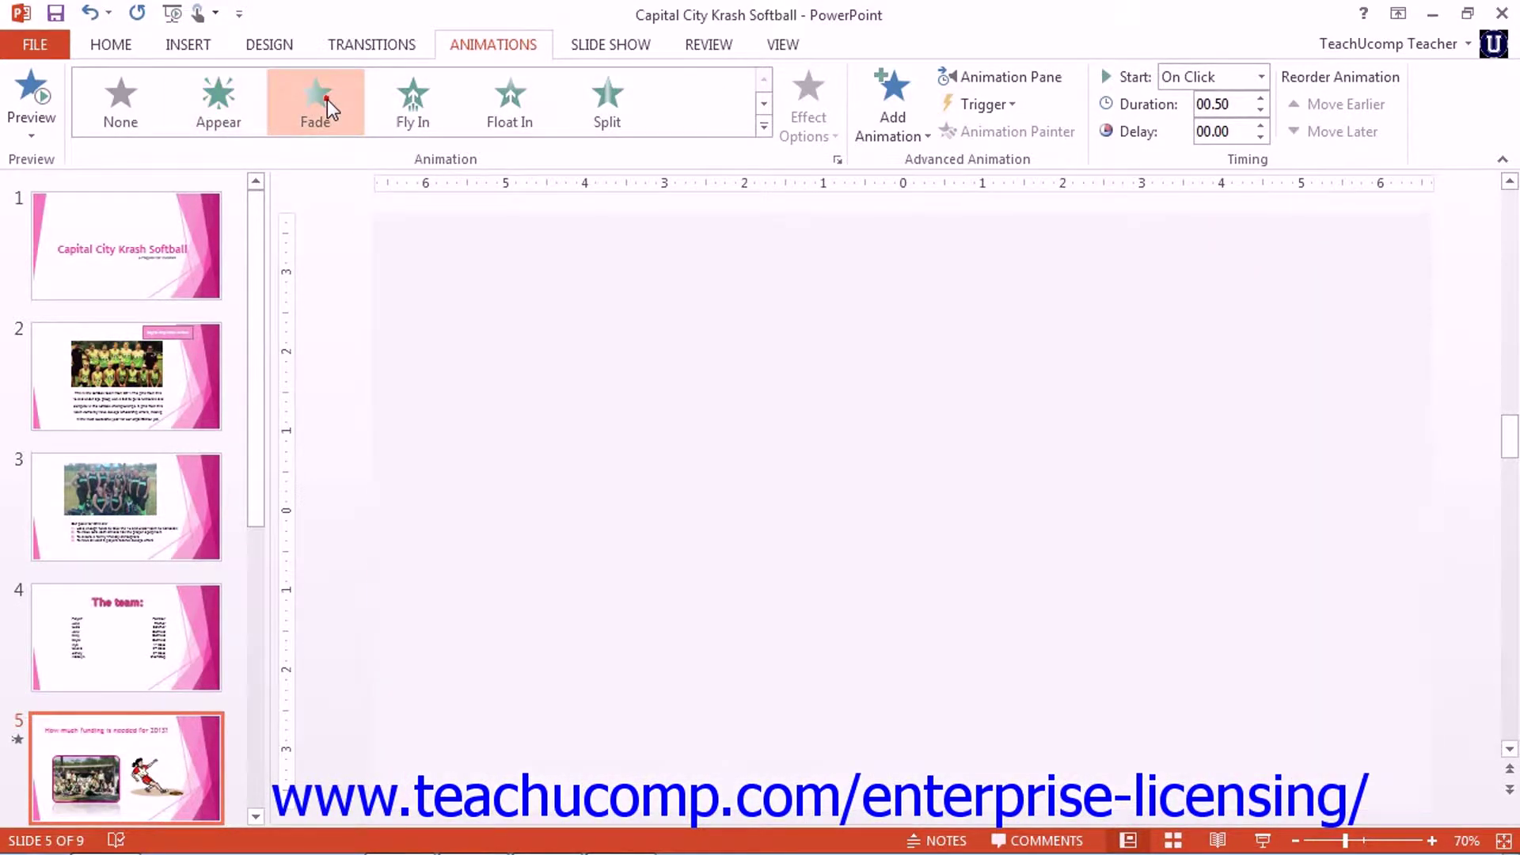
{"action": "left_click", "coordinate": [401, 110]}
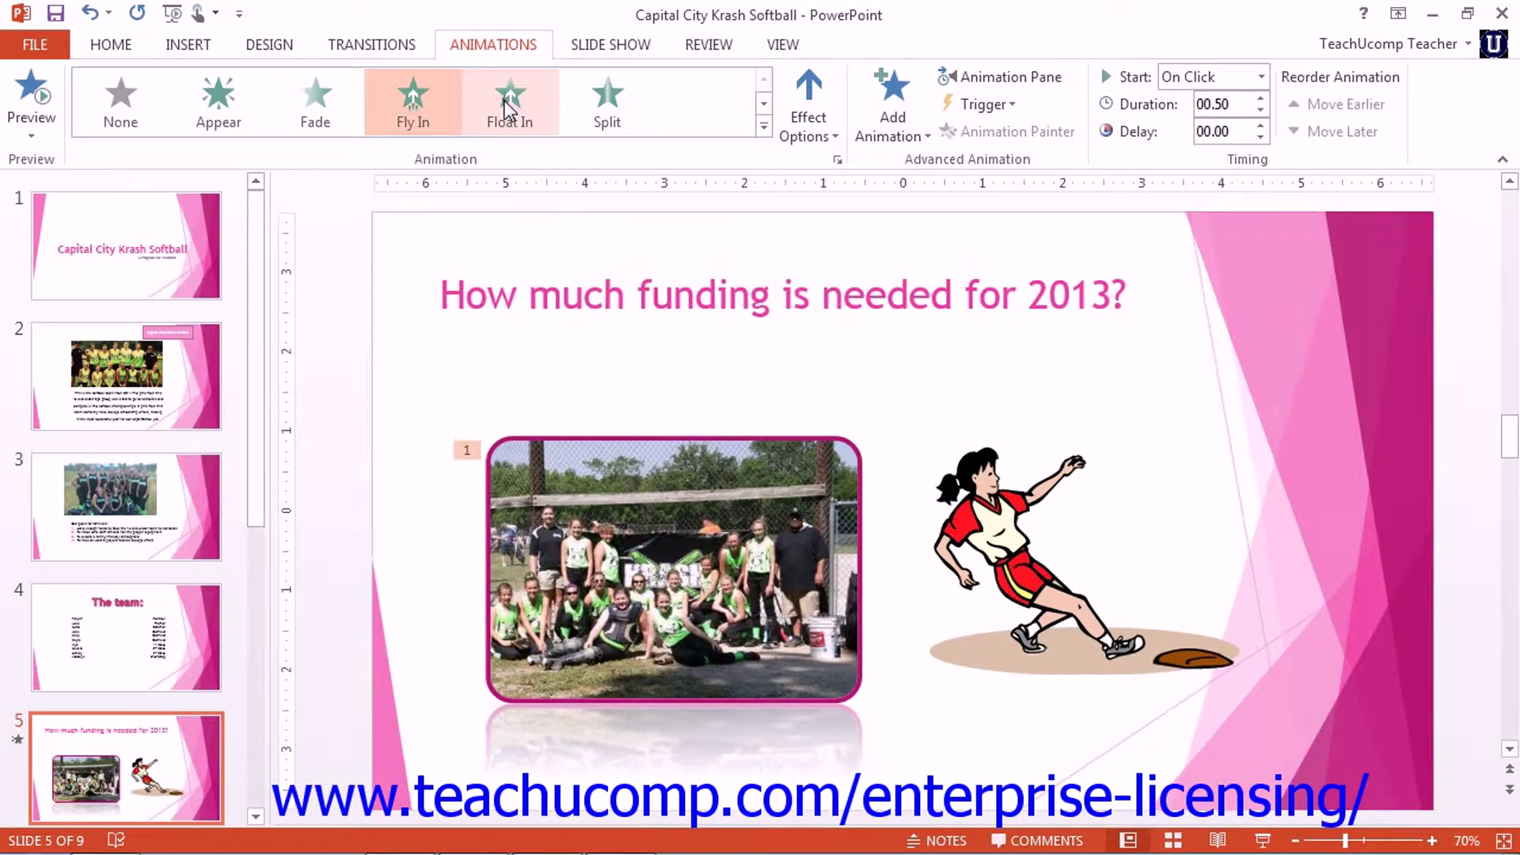
{"action": "left_click", "coordinate": [507, 109]}
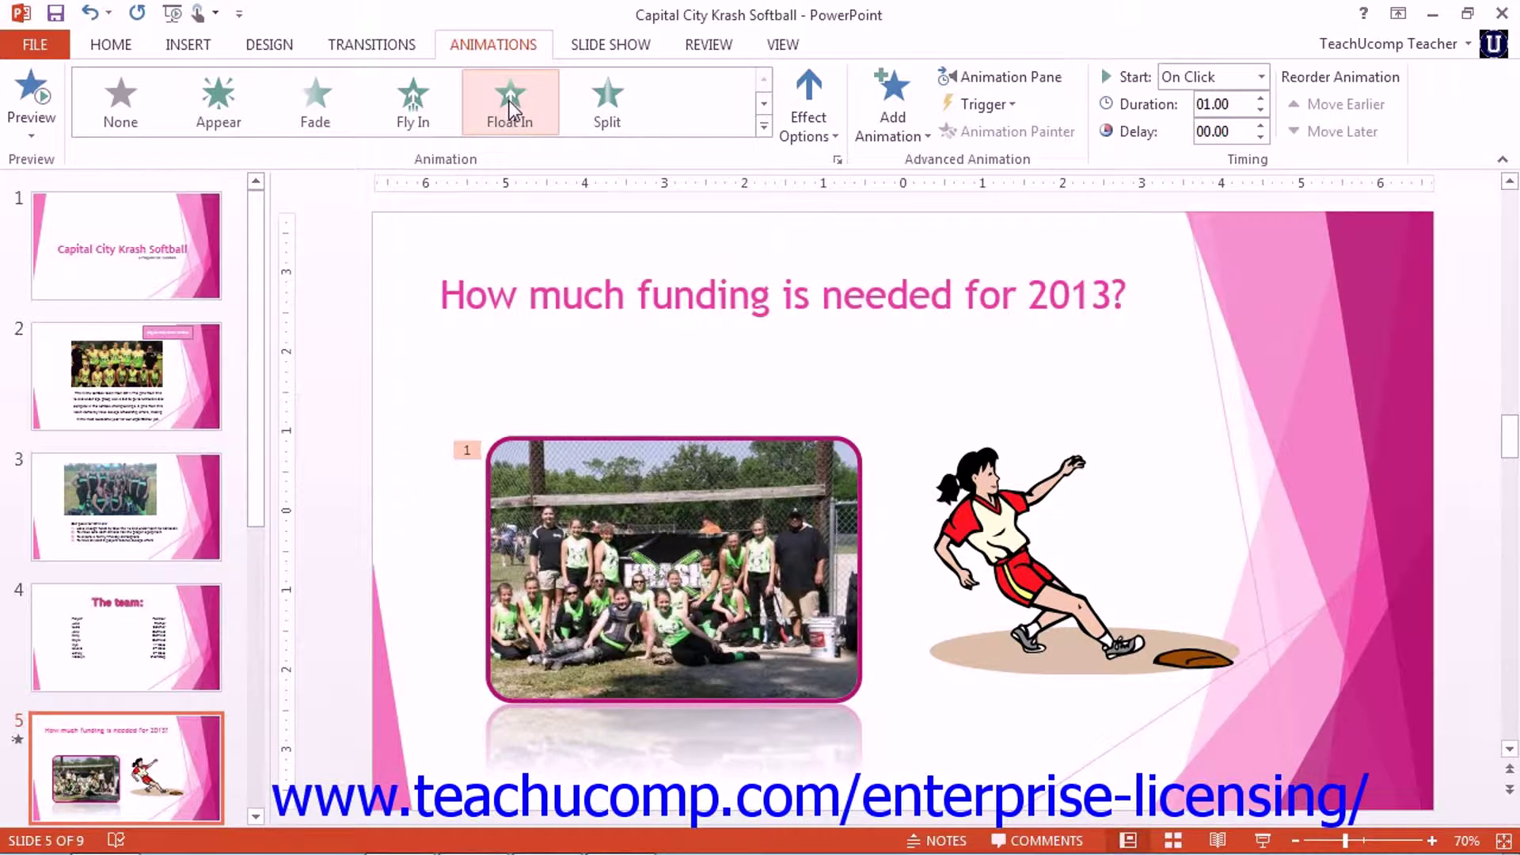
{"action": "left_click", "coordinate": [764, 127]}
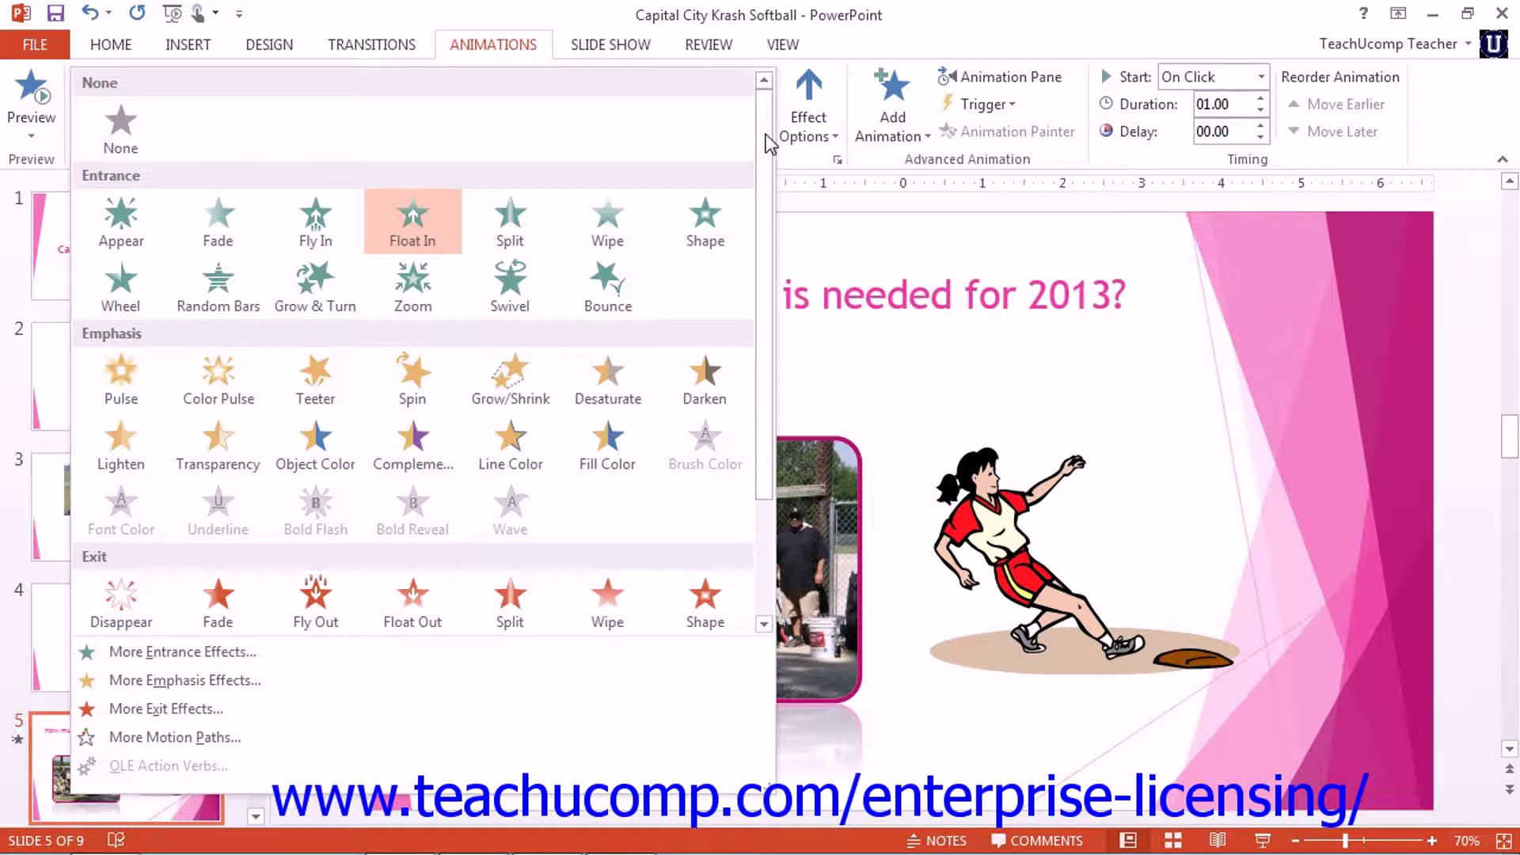
{"action": "left_click", "coordinate": [893, 118]}
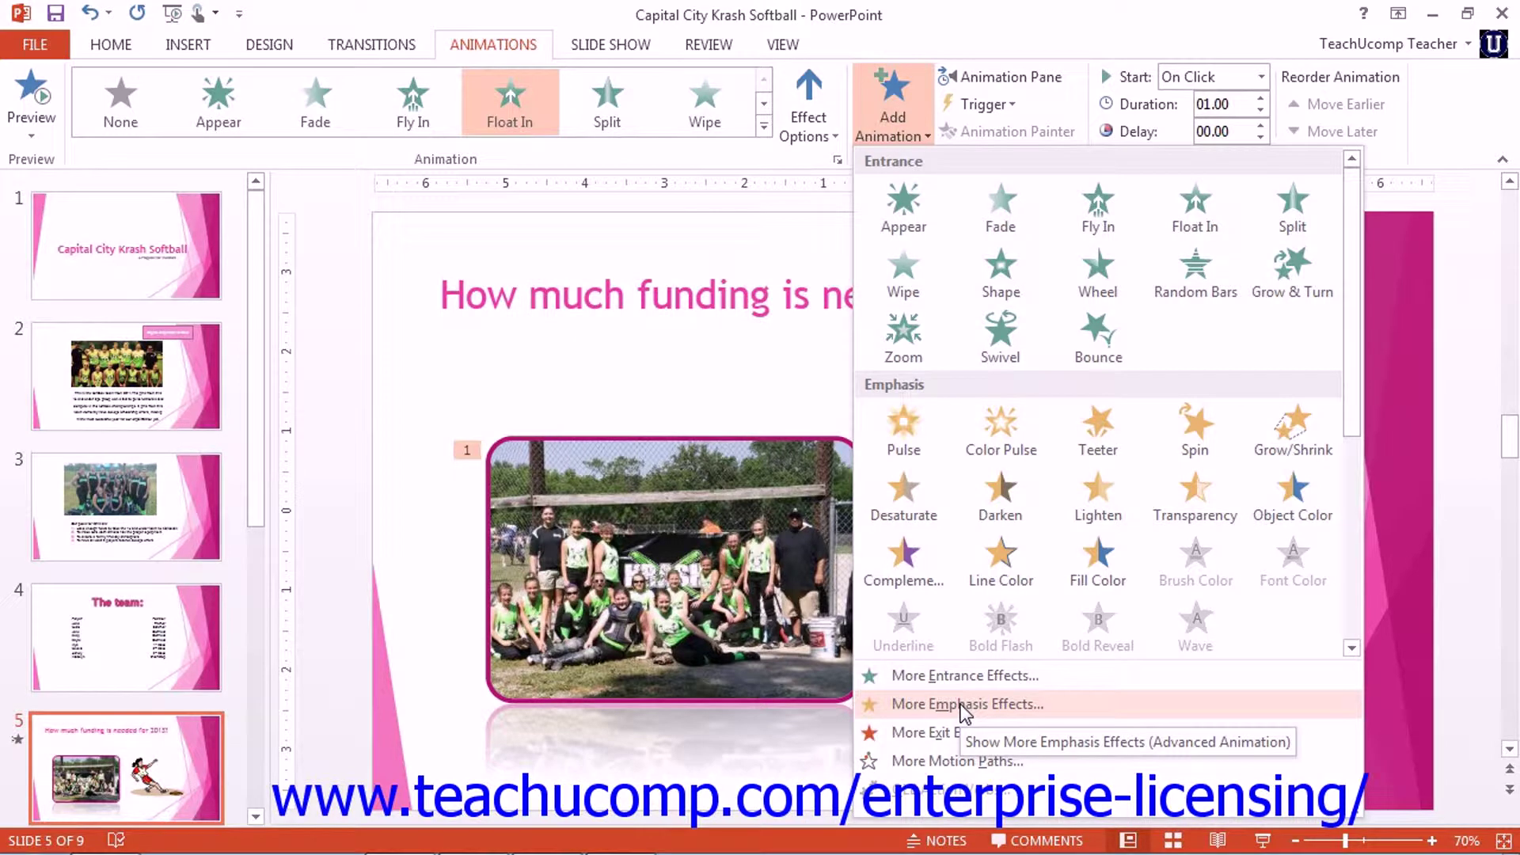
- Preview Box and Circle, then add Peek In as the photo's second entrance effect
{"action": "left_click", "coordinate": [957, 681]}
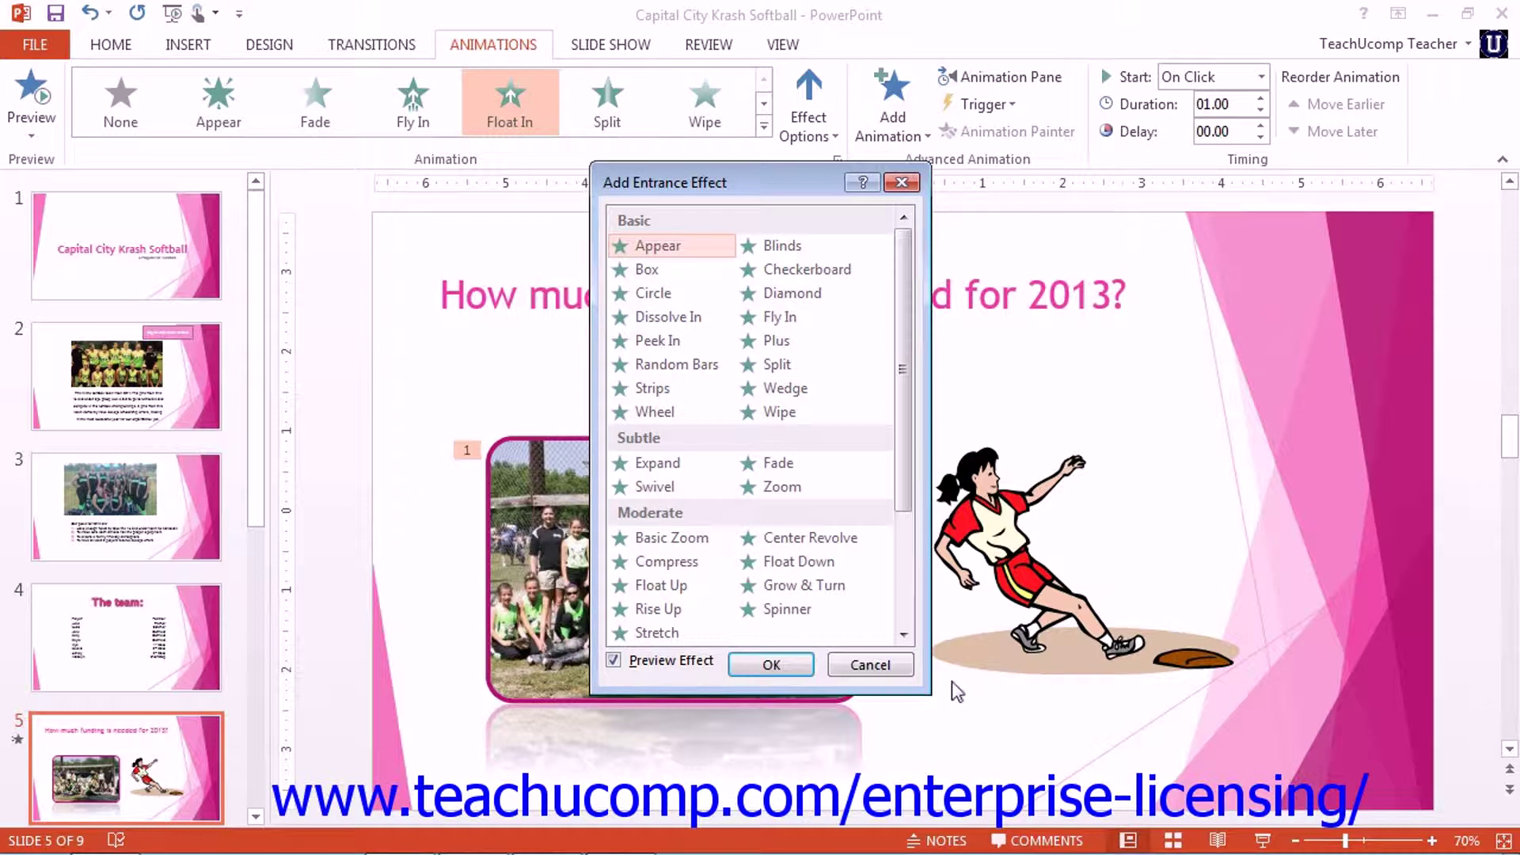
{"action": "left_click_drag", "start_coordinate": [808, 183], "coordinate": [1212, 246]}
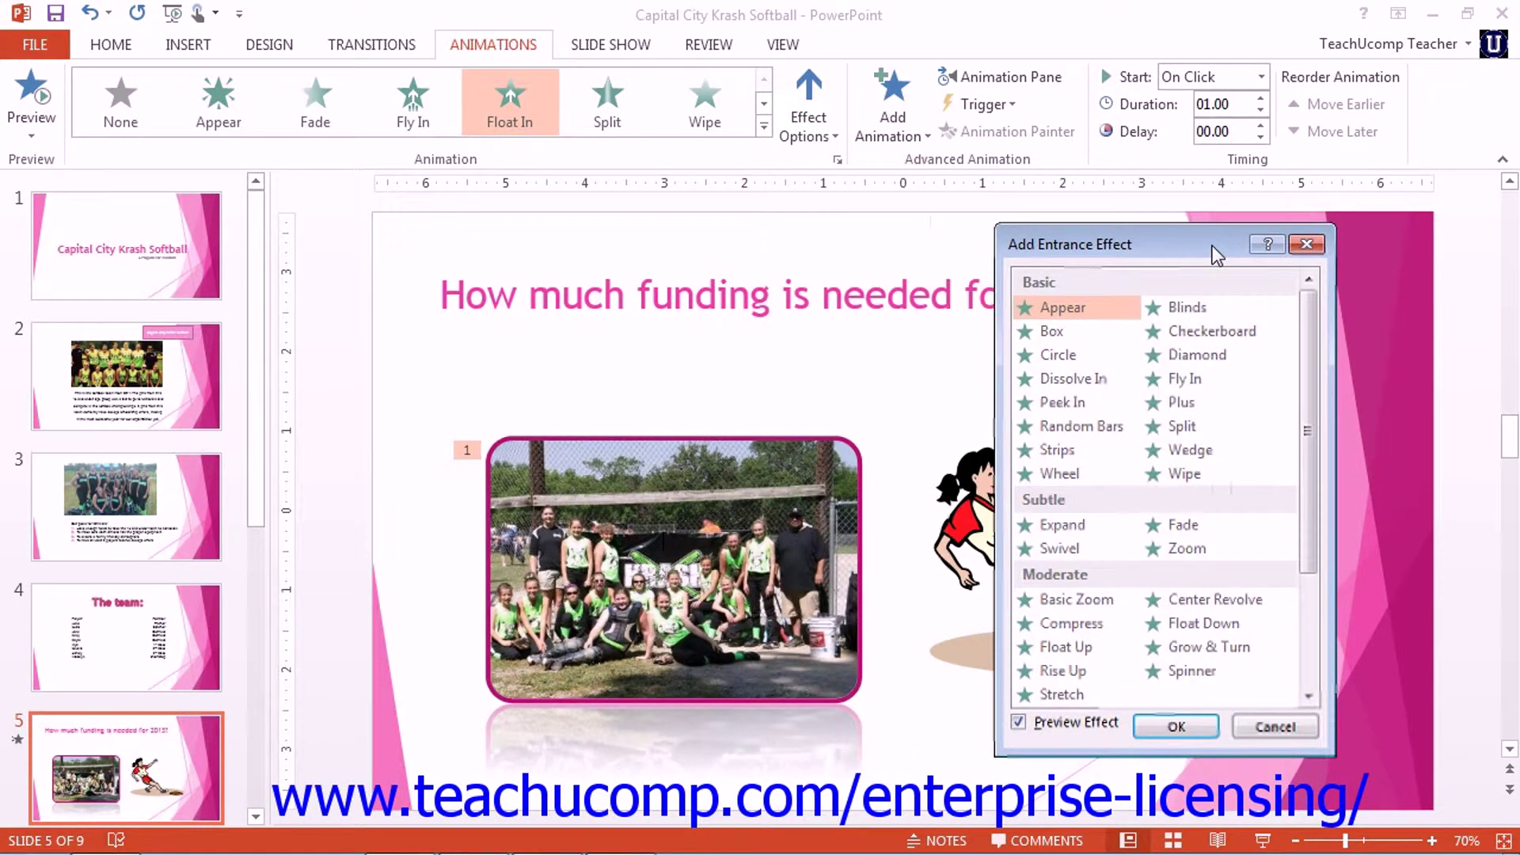
{"action": "left_click", "coordinate": [1048, 332]}
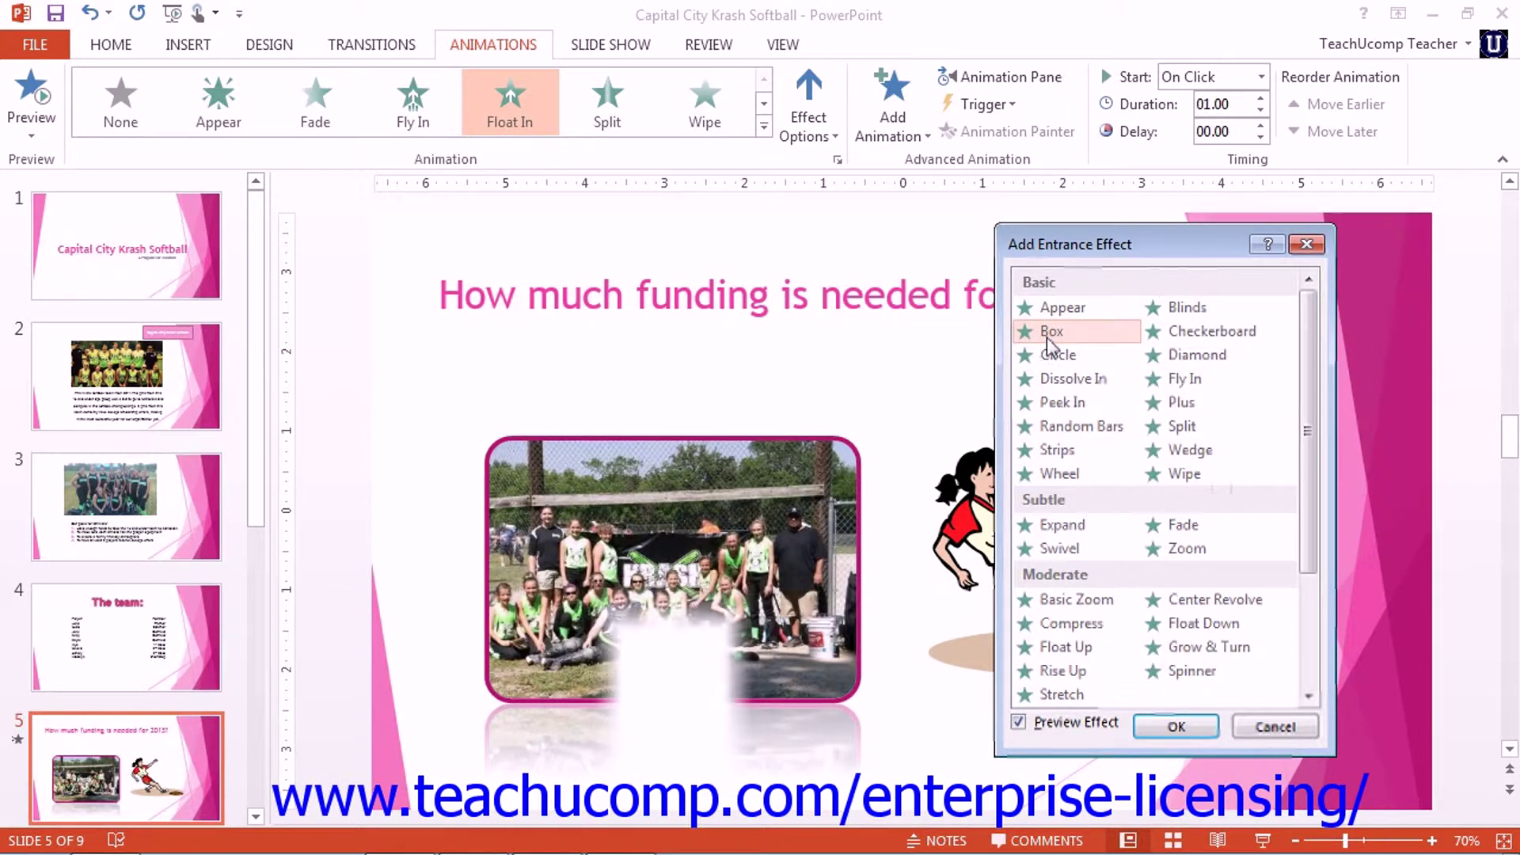
{"action": "left_click", "coordinate": [1057, 358]}
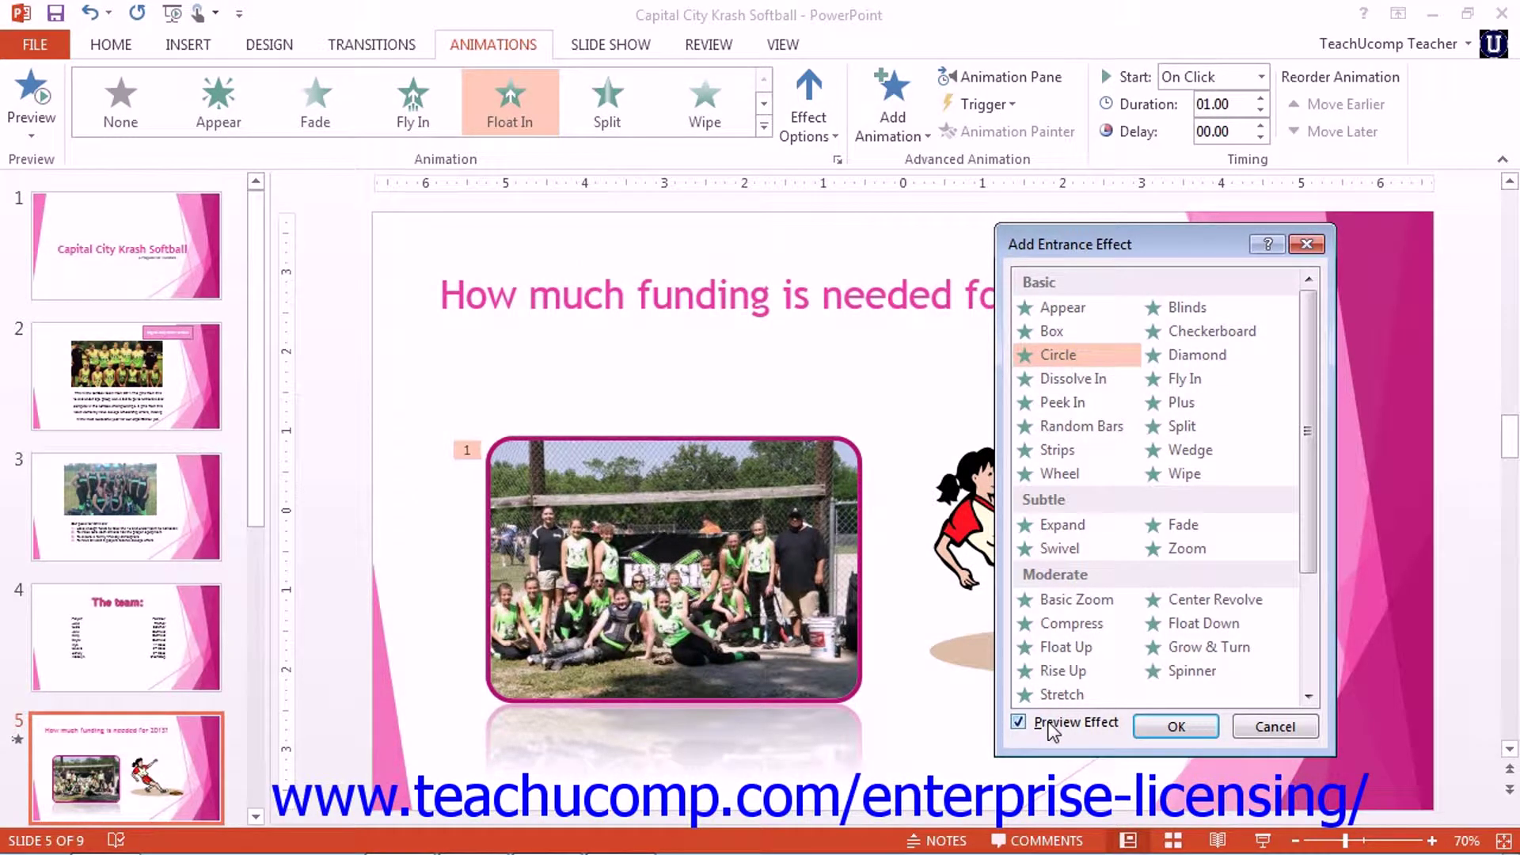
{"action": "left_click", "coordinate": [1081, 405]}
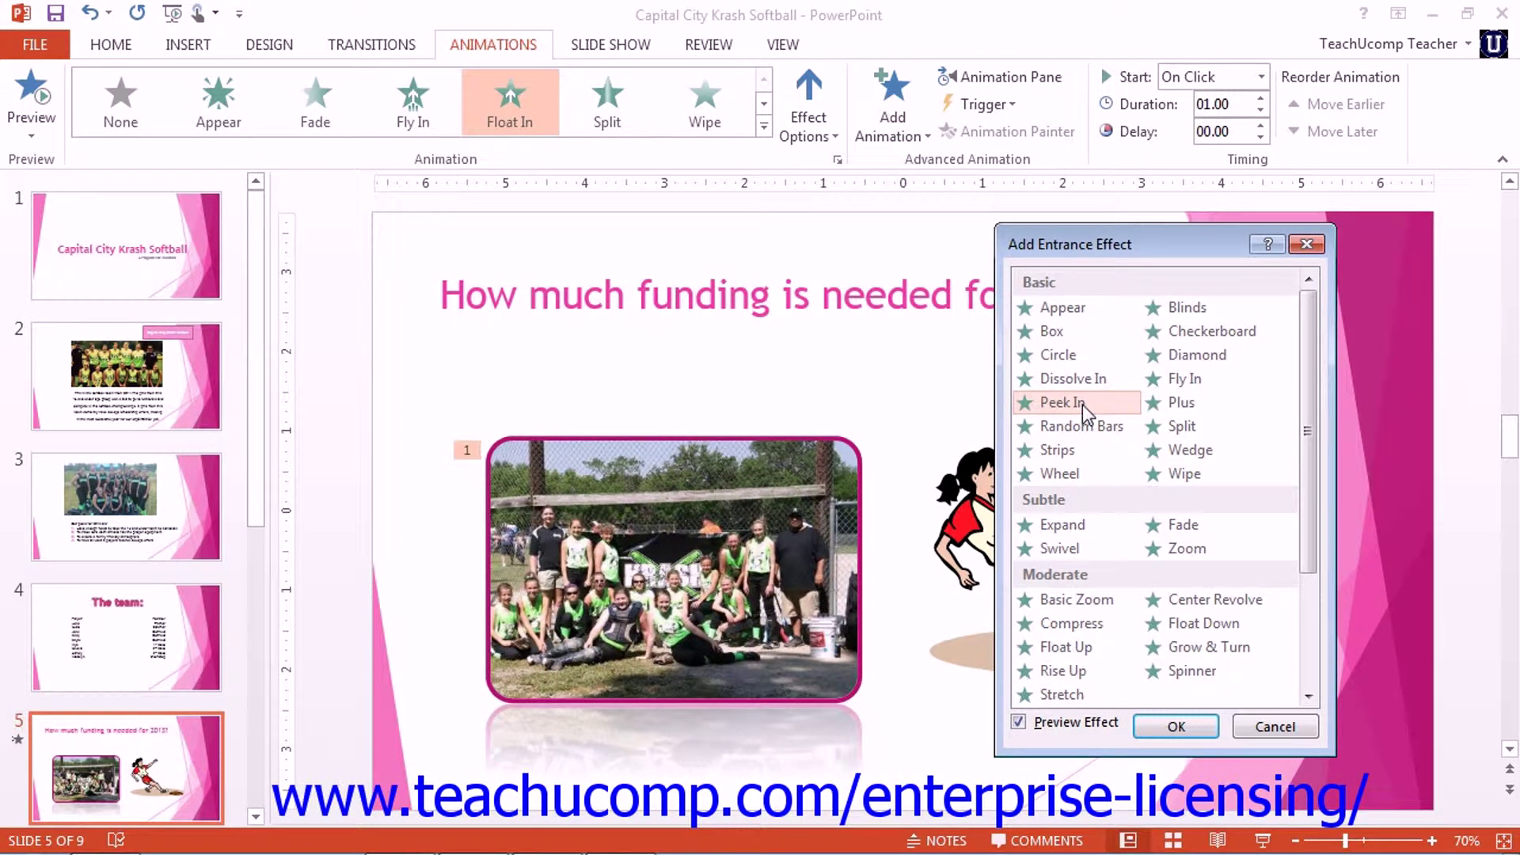
{"action": "left_click", "coordinate": [1179, 723]}
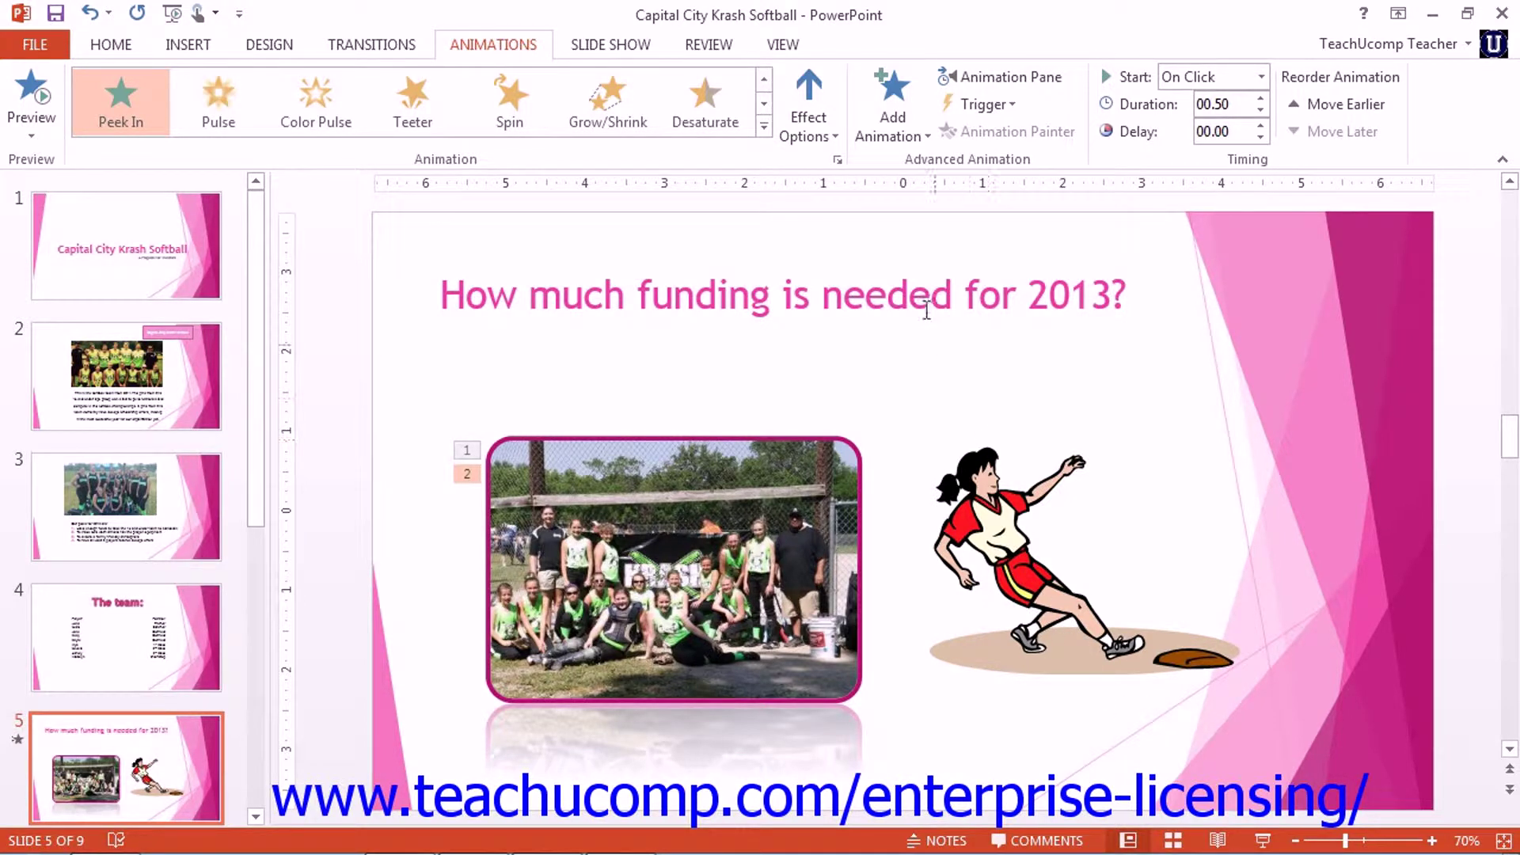
- Set the Peek In direction to From Right after briefly trying From Left
{"action": "left_click", "coordinate": [811, 131]}
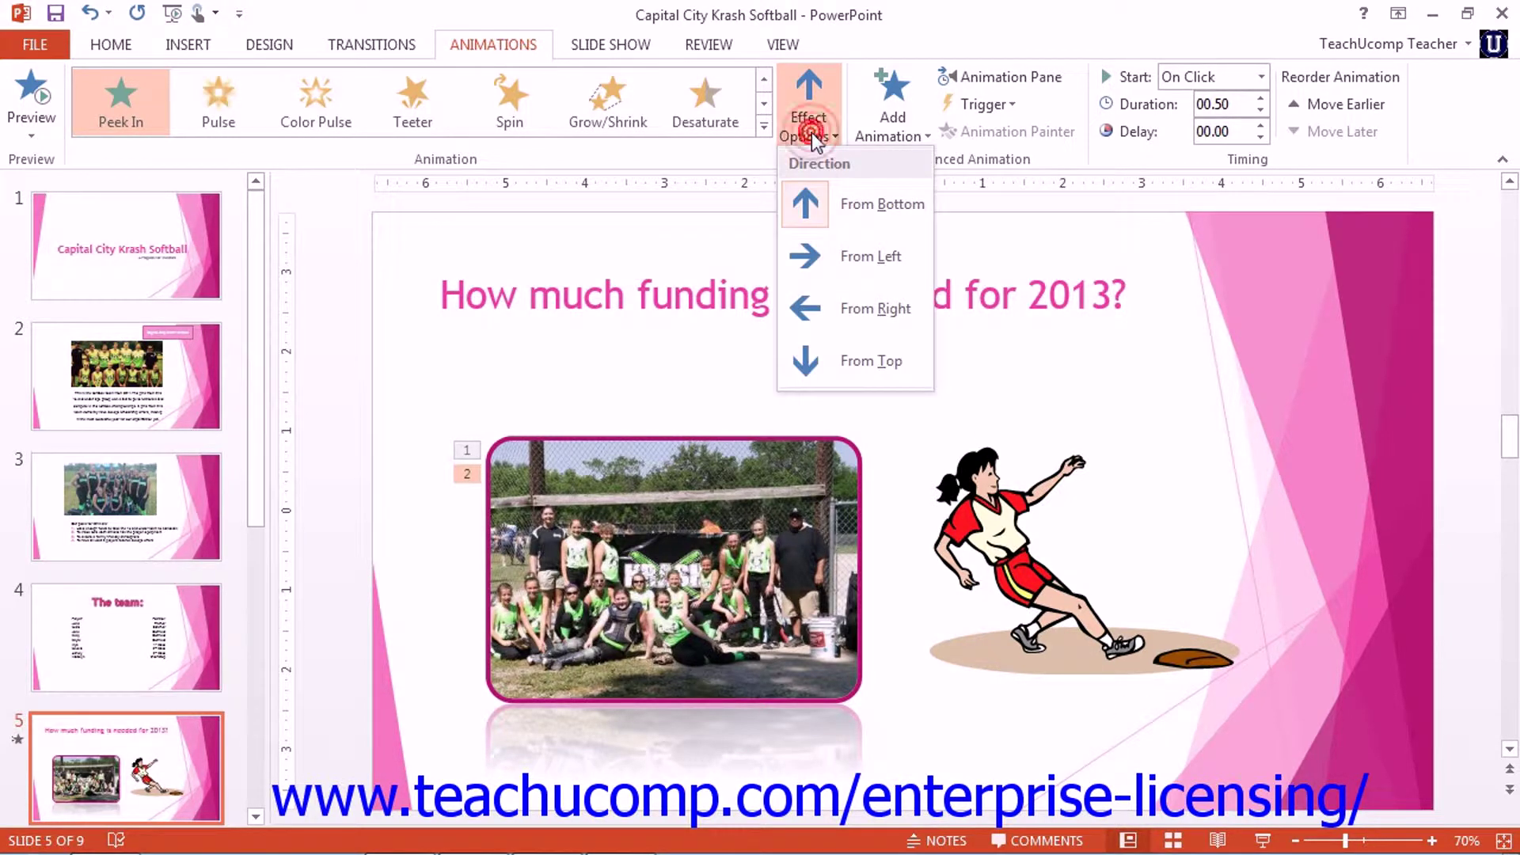
{"action": "left_click", "coordinate": [871, 261]}
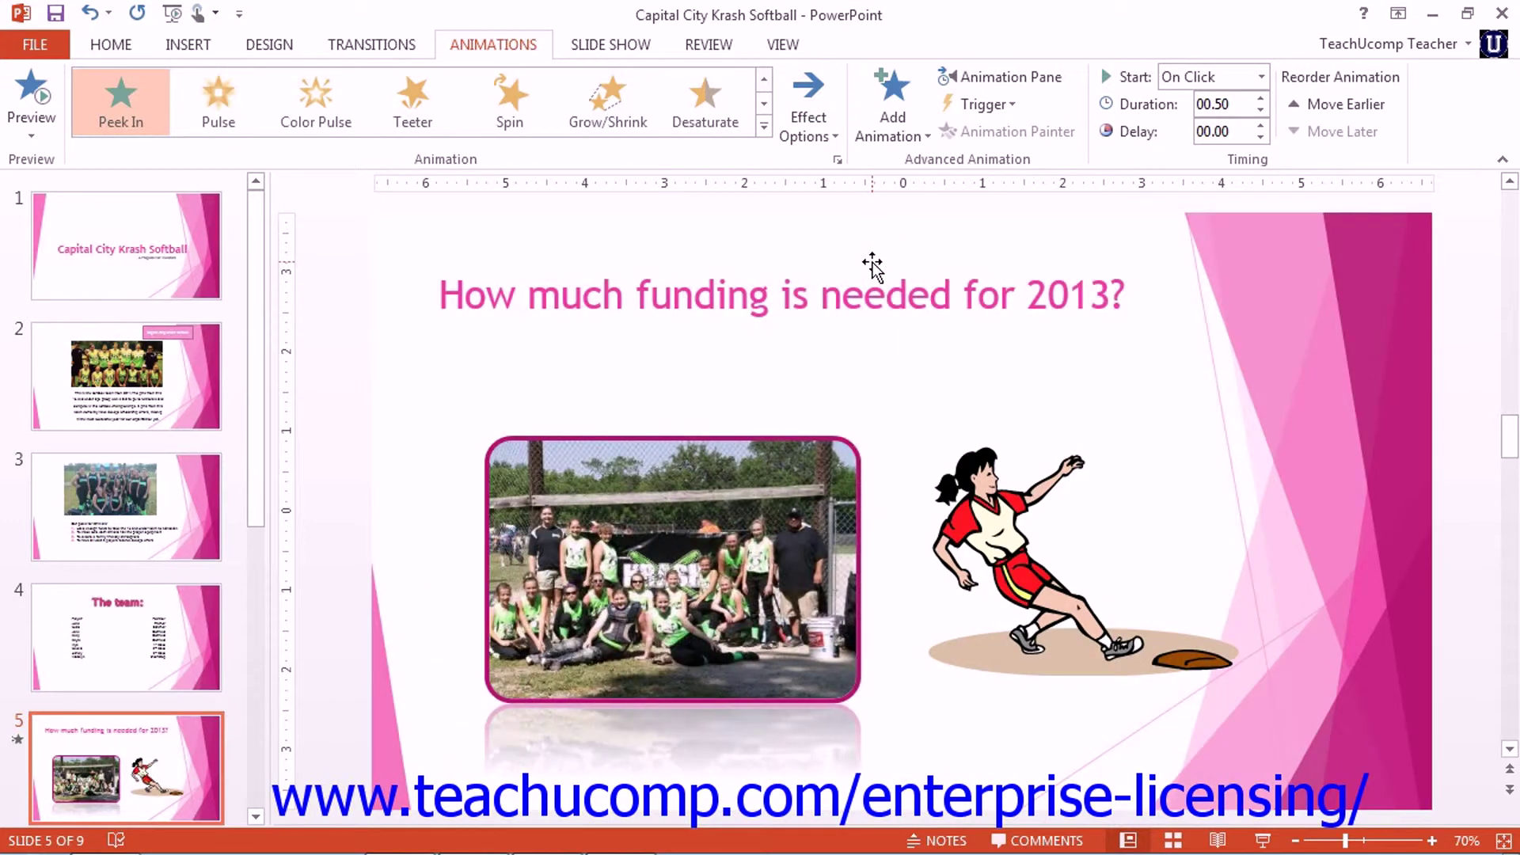
{"action": "left_click", "coordinate": [820, 135]}
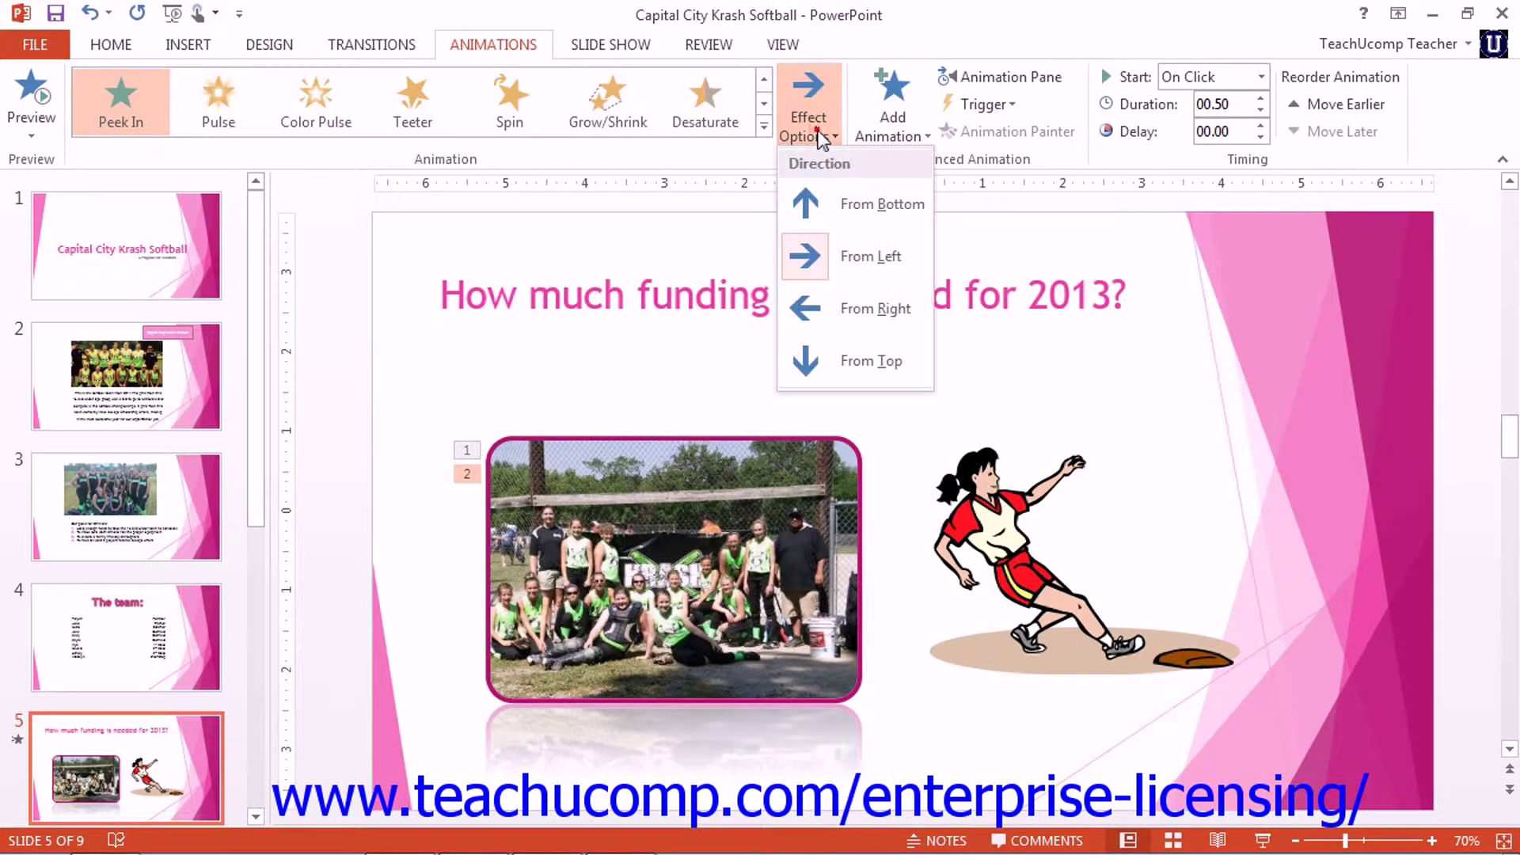
{"action": "left_click", "coordinate": [871, 309]}
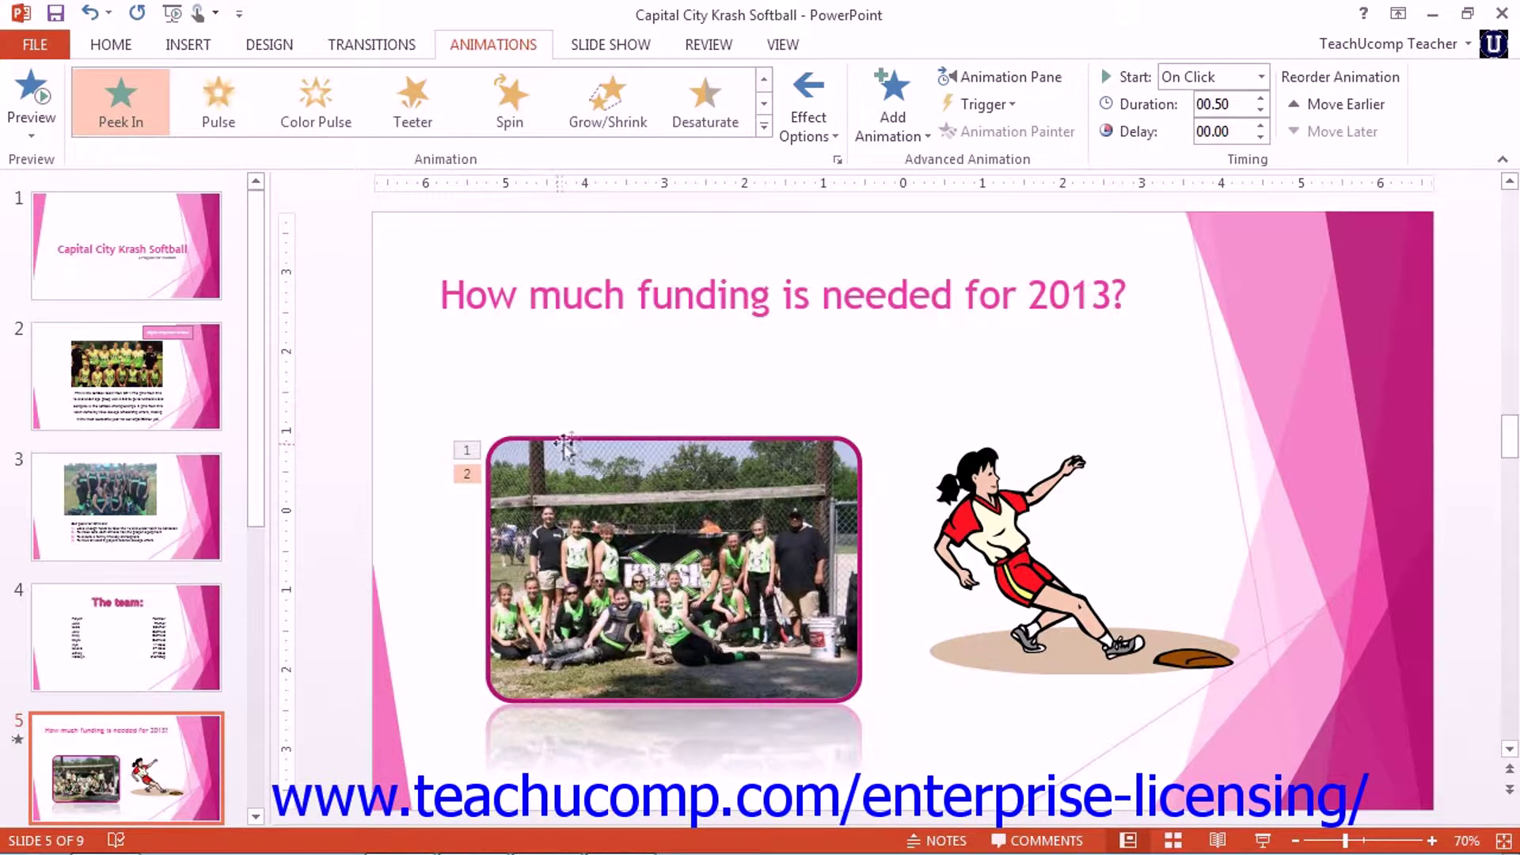
{"action": "left_click", "coordinate": [1005, 83]}
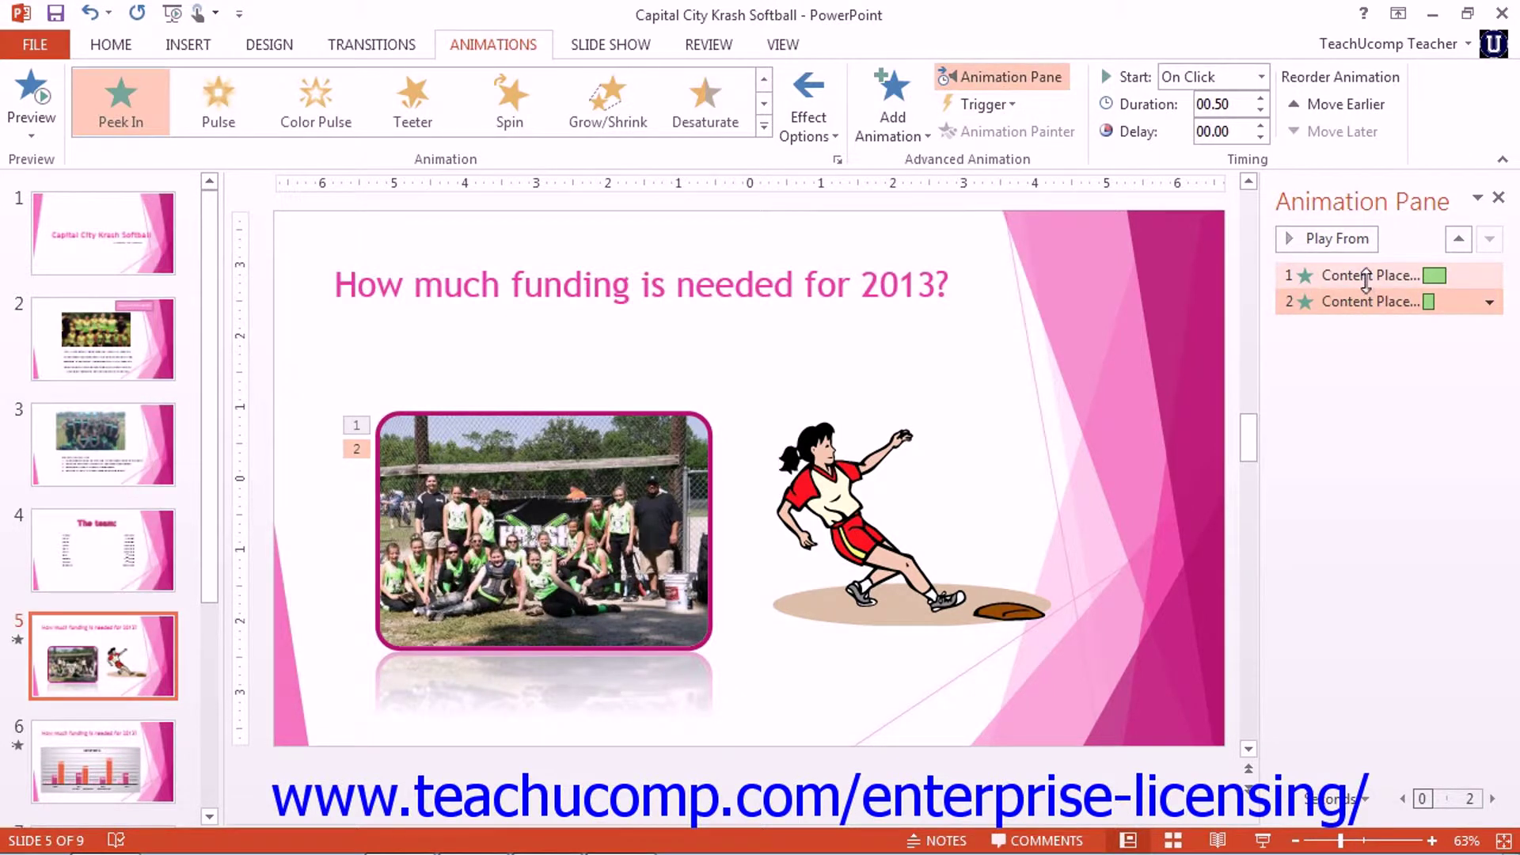
{"action": "left_click", "coordinate": [1364, 277]}
{"action": "left_click", "coordinate": [1360, 301]}
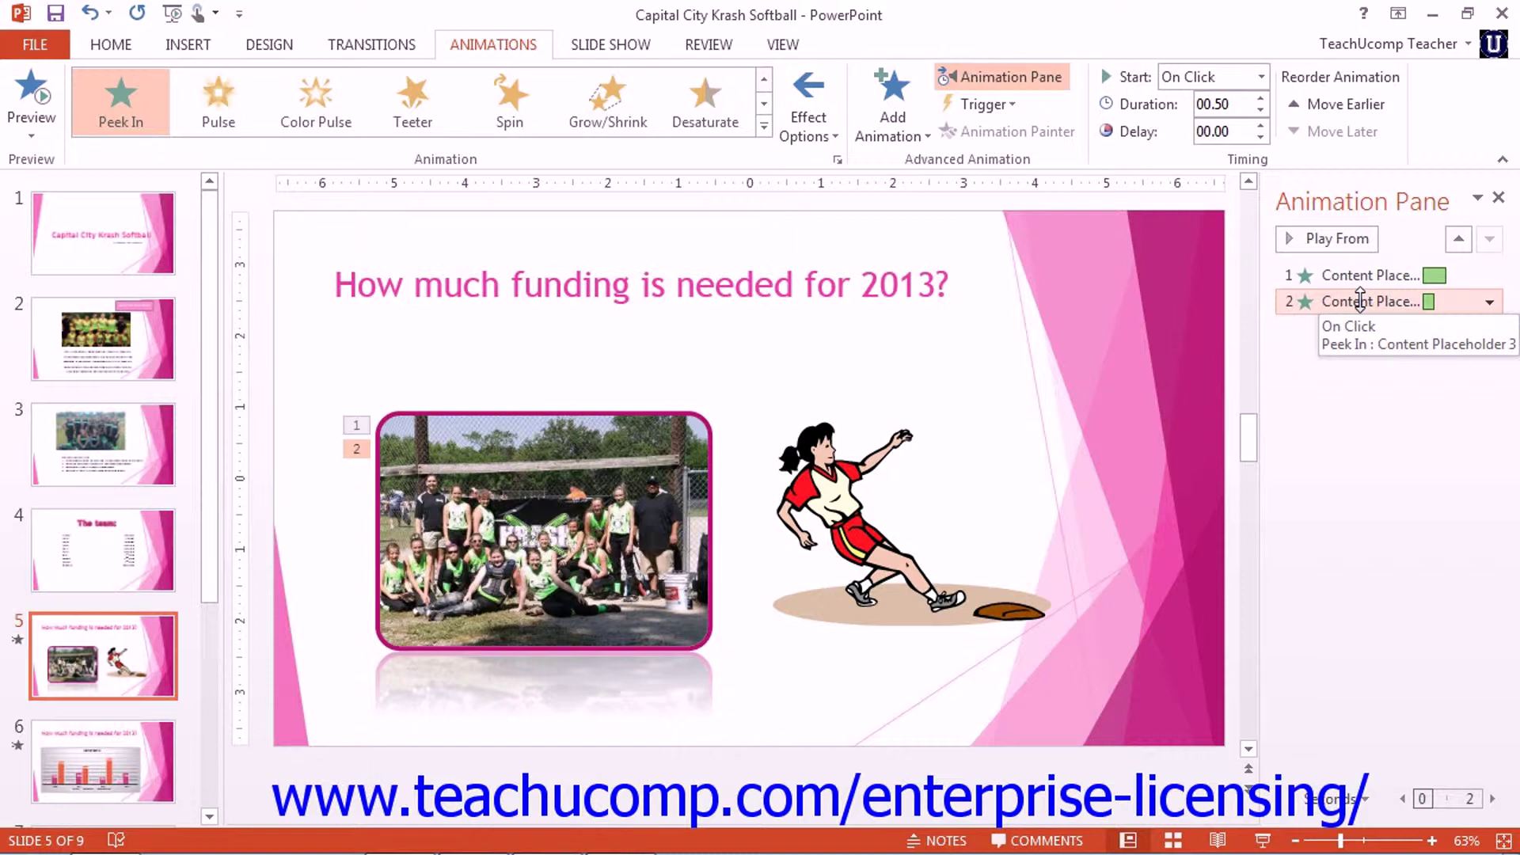
{"action": "left_click", "coordinate": [1001, 105]}
{"action": "mouse_move", "coordinate": [1010, 135]}
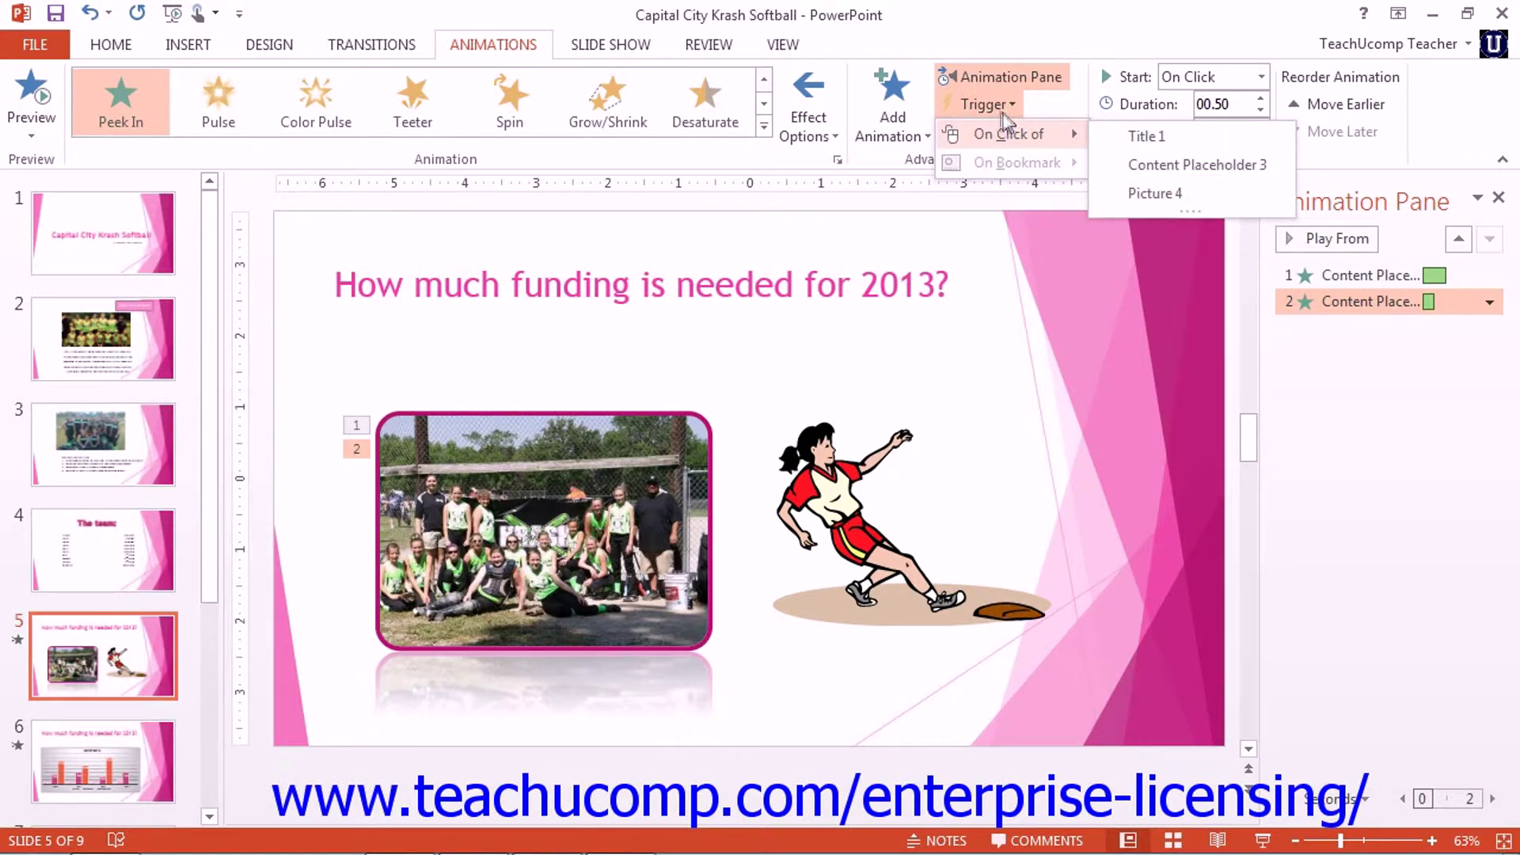
{"action": "left_click", "coordinate": [981, 242]}
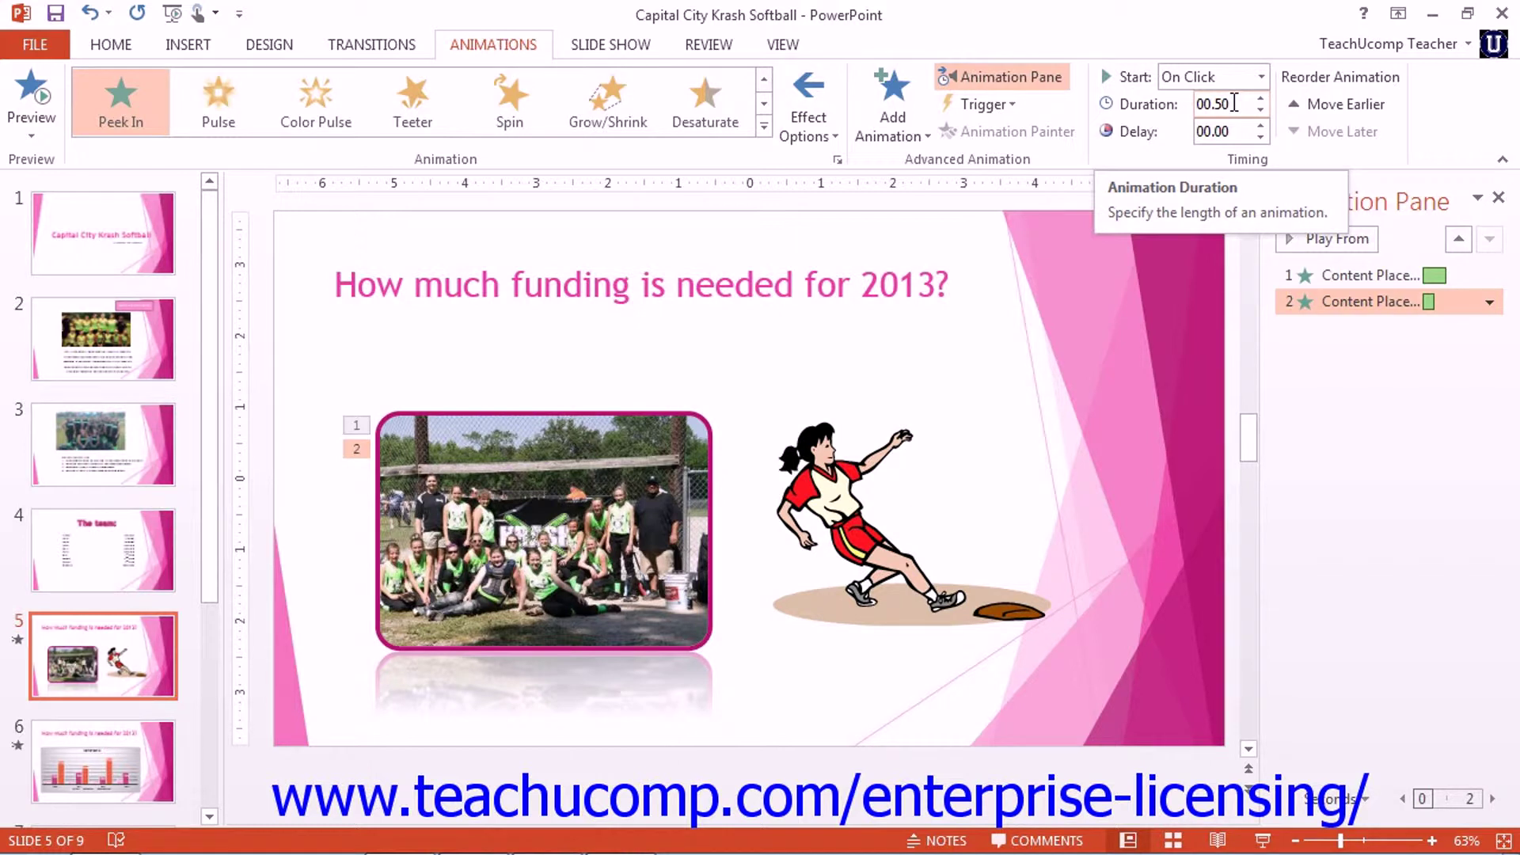
{"action": "left_click", "coordinate": [1261, 77]}
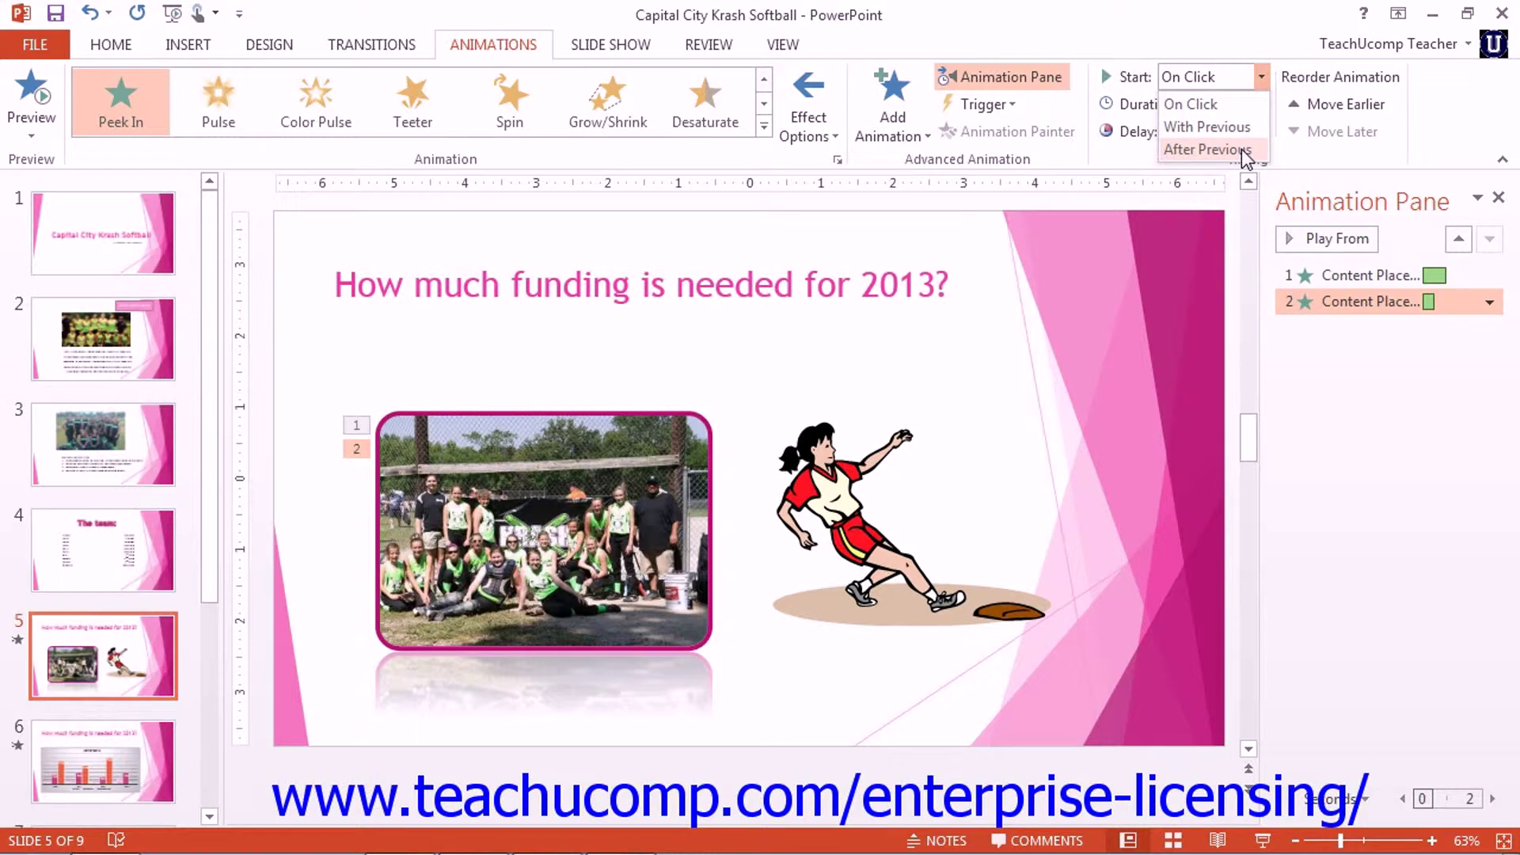
{"action": "left_click", "coordinate": [1261, 78]}
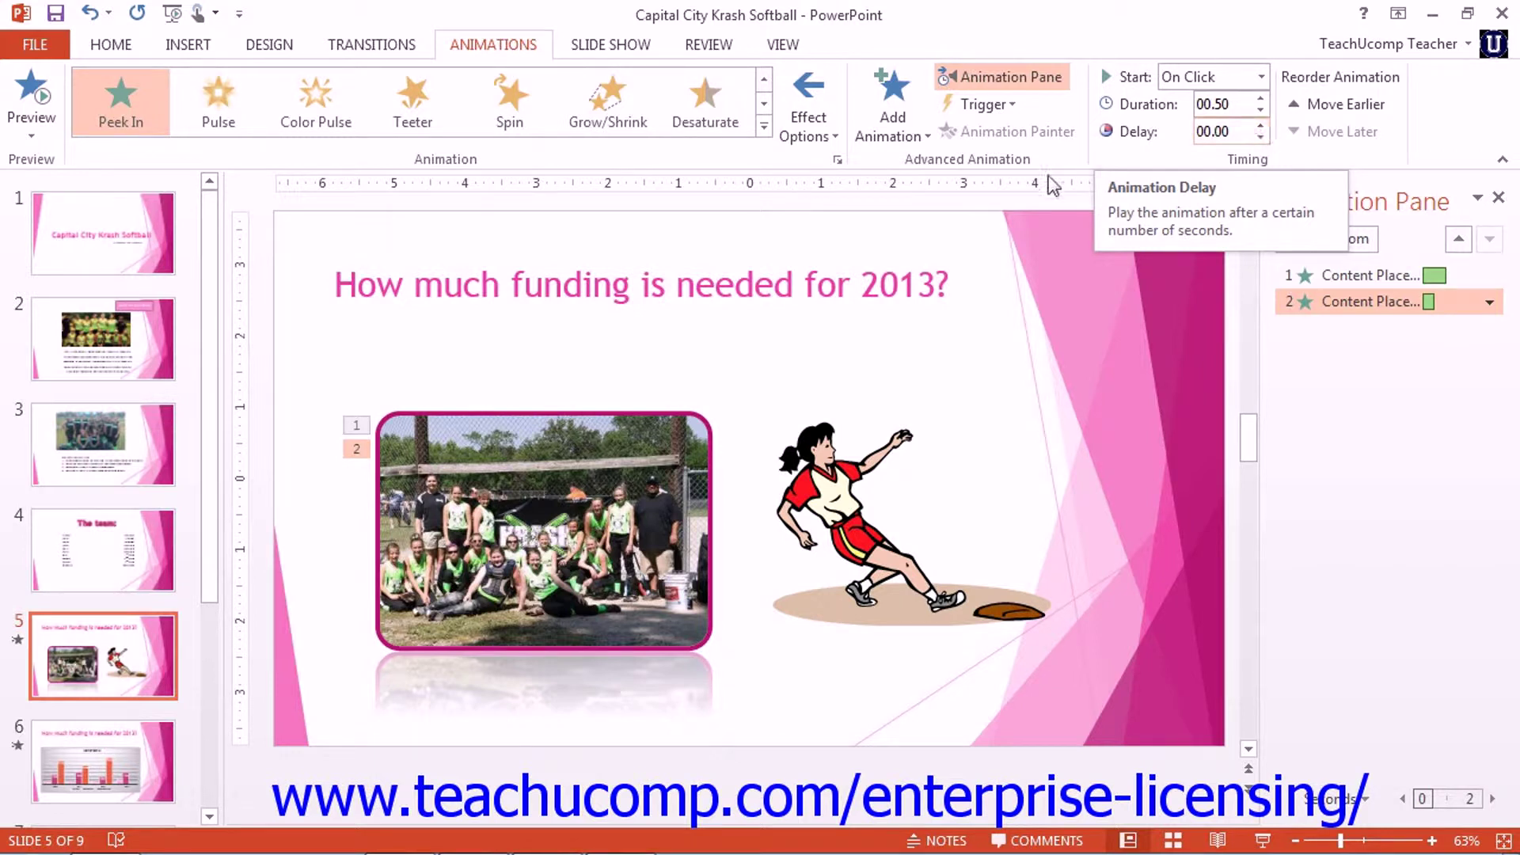
{"action": "left_click", "coordinate": [348, 428]}
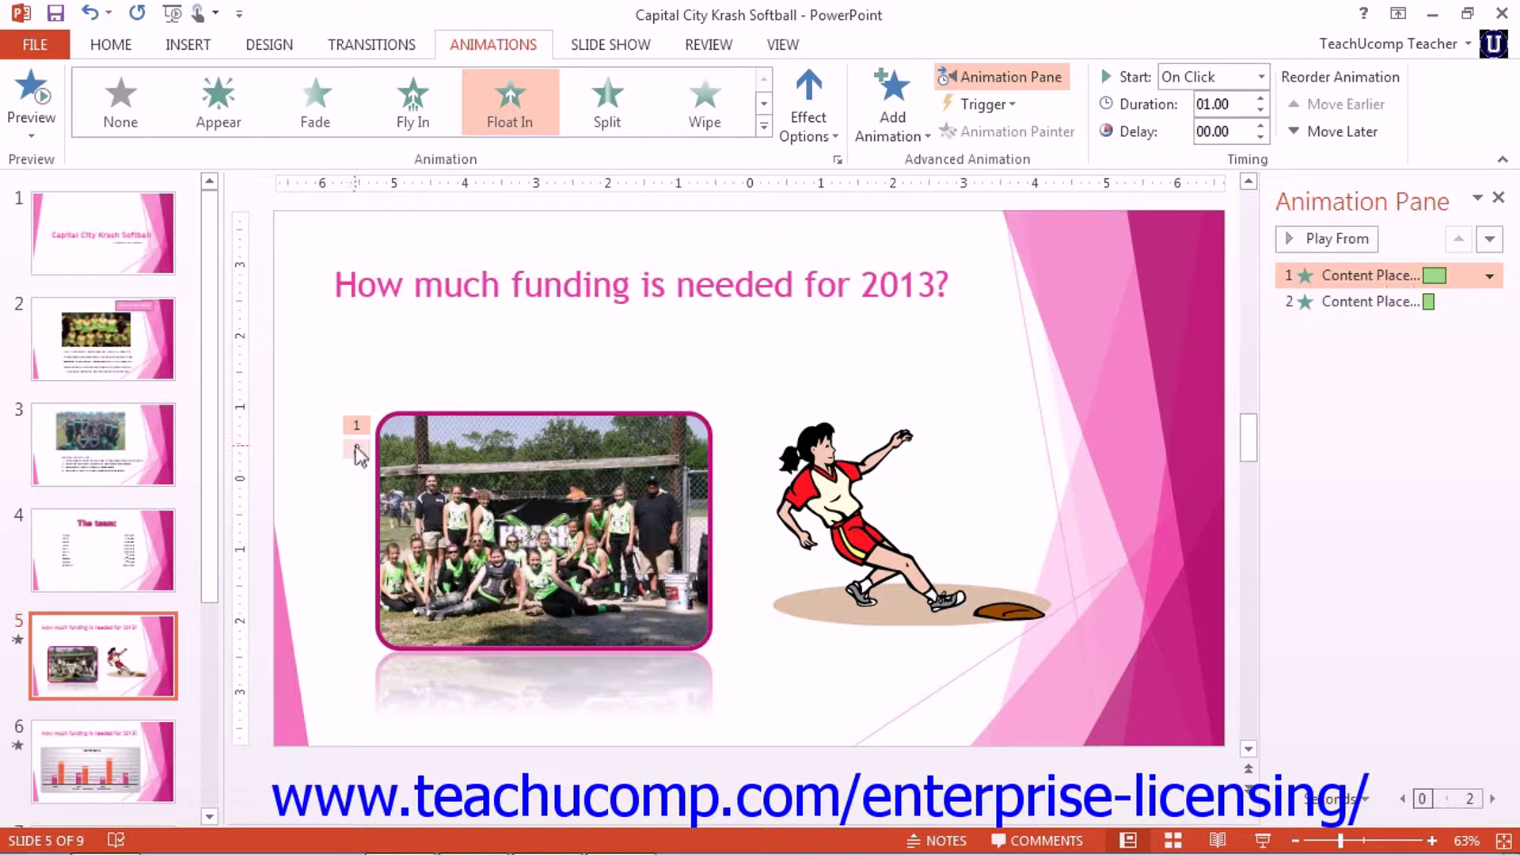
- Move the Peek In animation earlier so it plays before Float In
{"action": "left_click", "coordinate": [356, 447]}
{"action": "left_click", "coordinate": [1352, 106]}
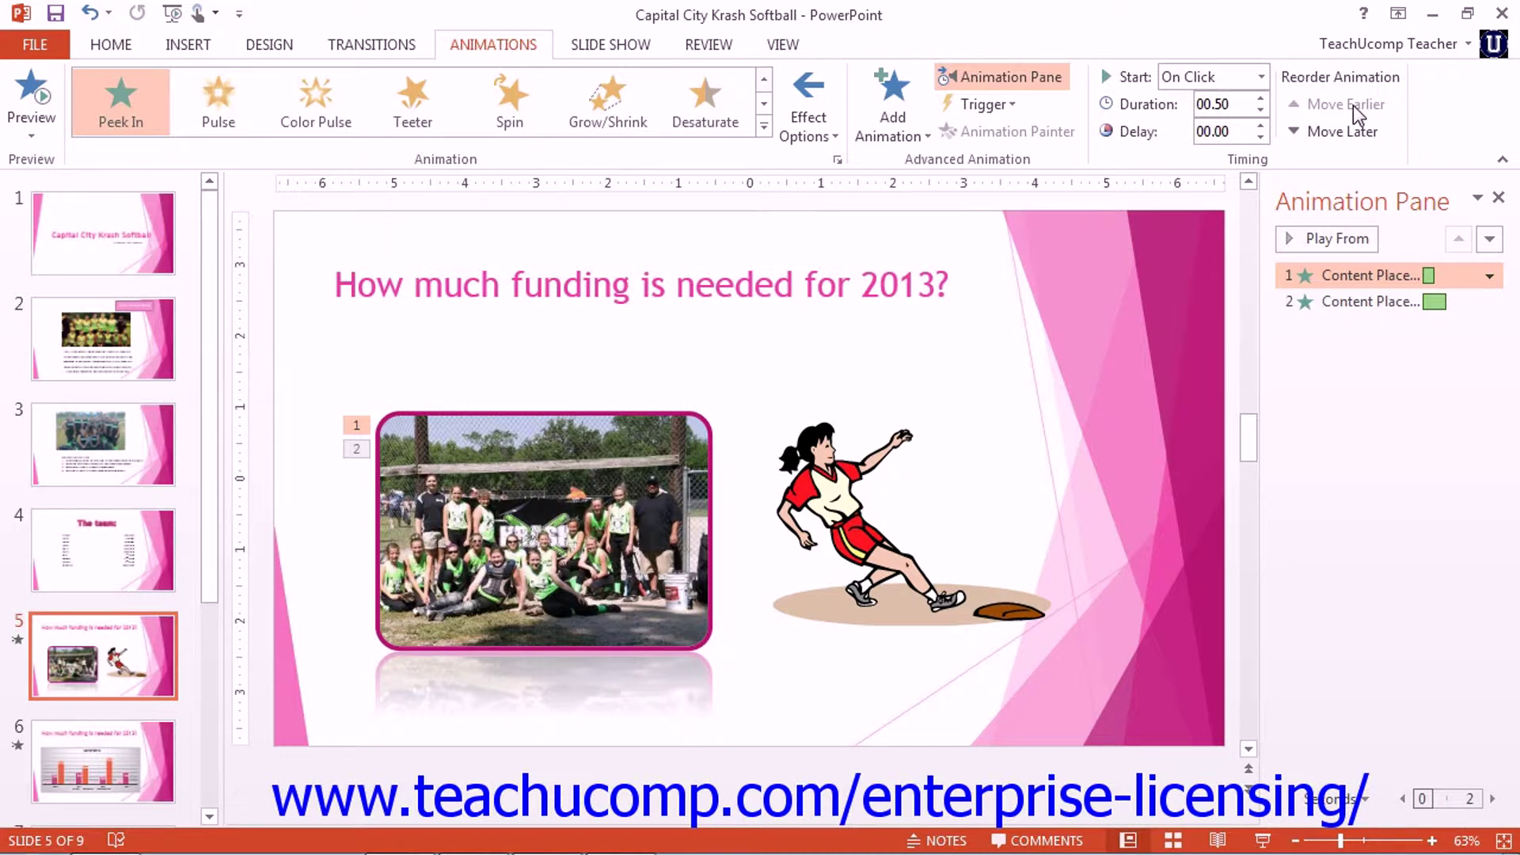
{"action": "left_click", "coordinate": [1489, 277]}
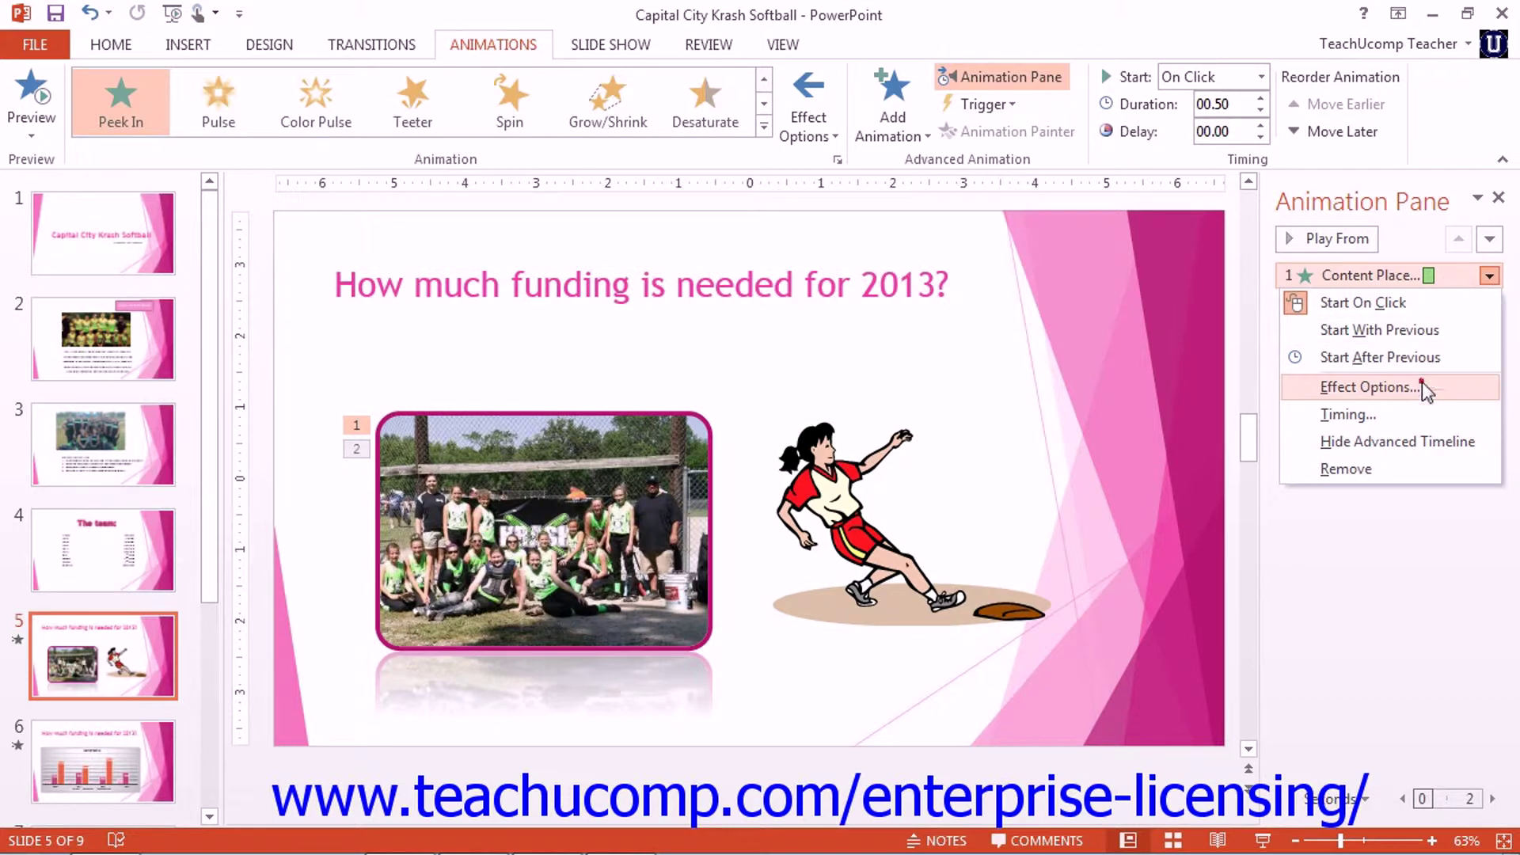
- Change the Peek In direction to From Bottom in its Effect Options dialog
{"action": "left_click", "coordinate": [1370, 386]}
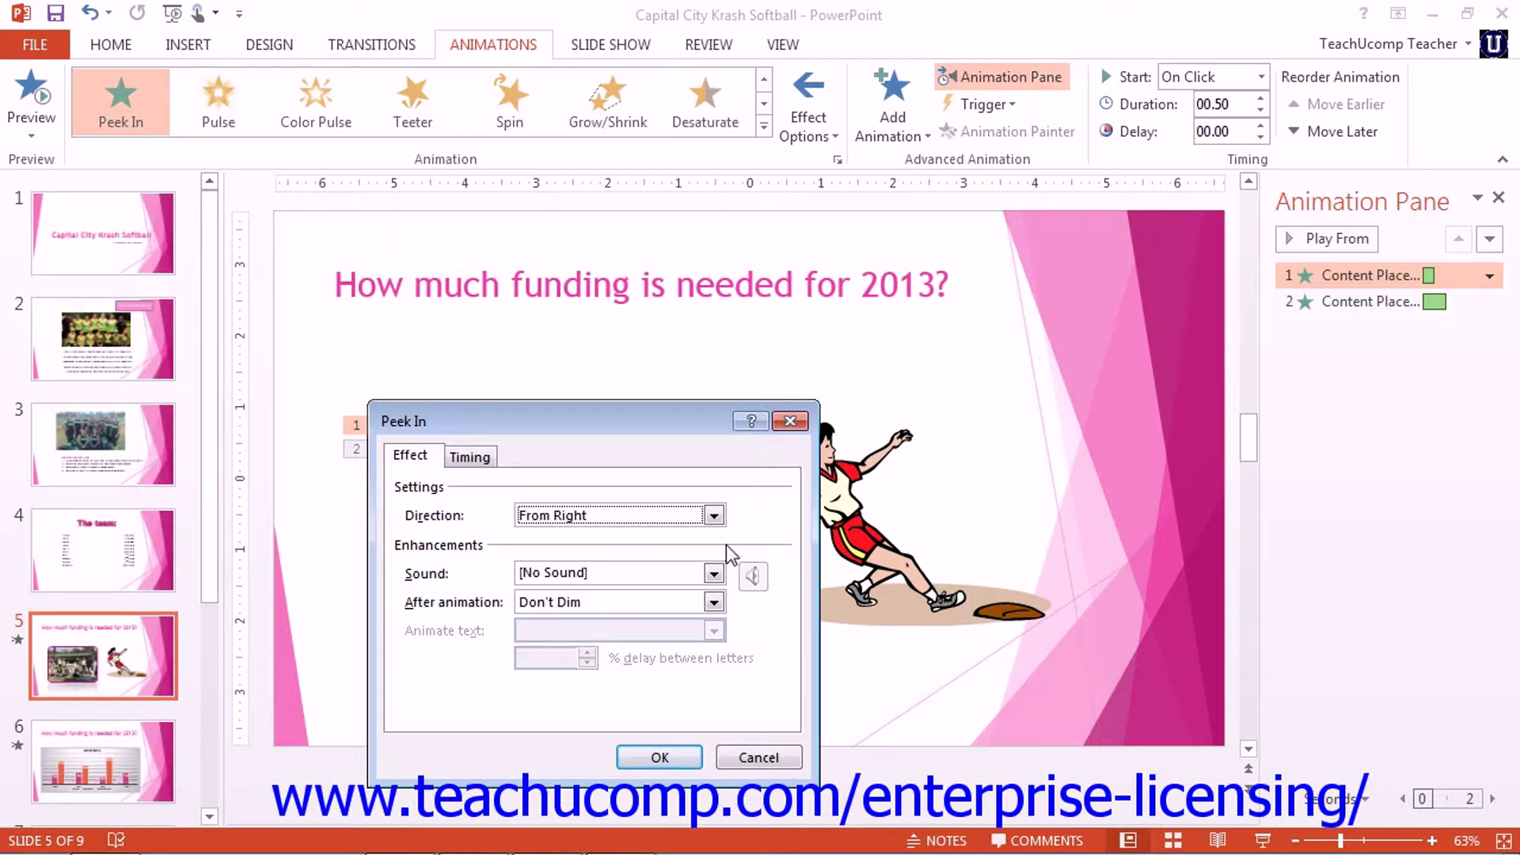
{"action": "left_click", "coordinate": [465, 456]}
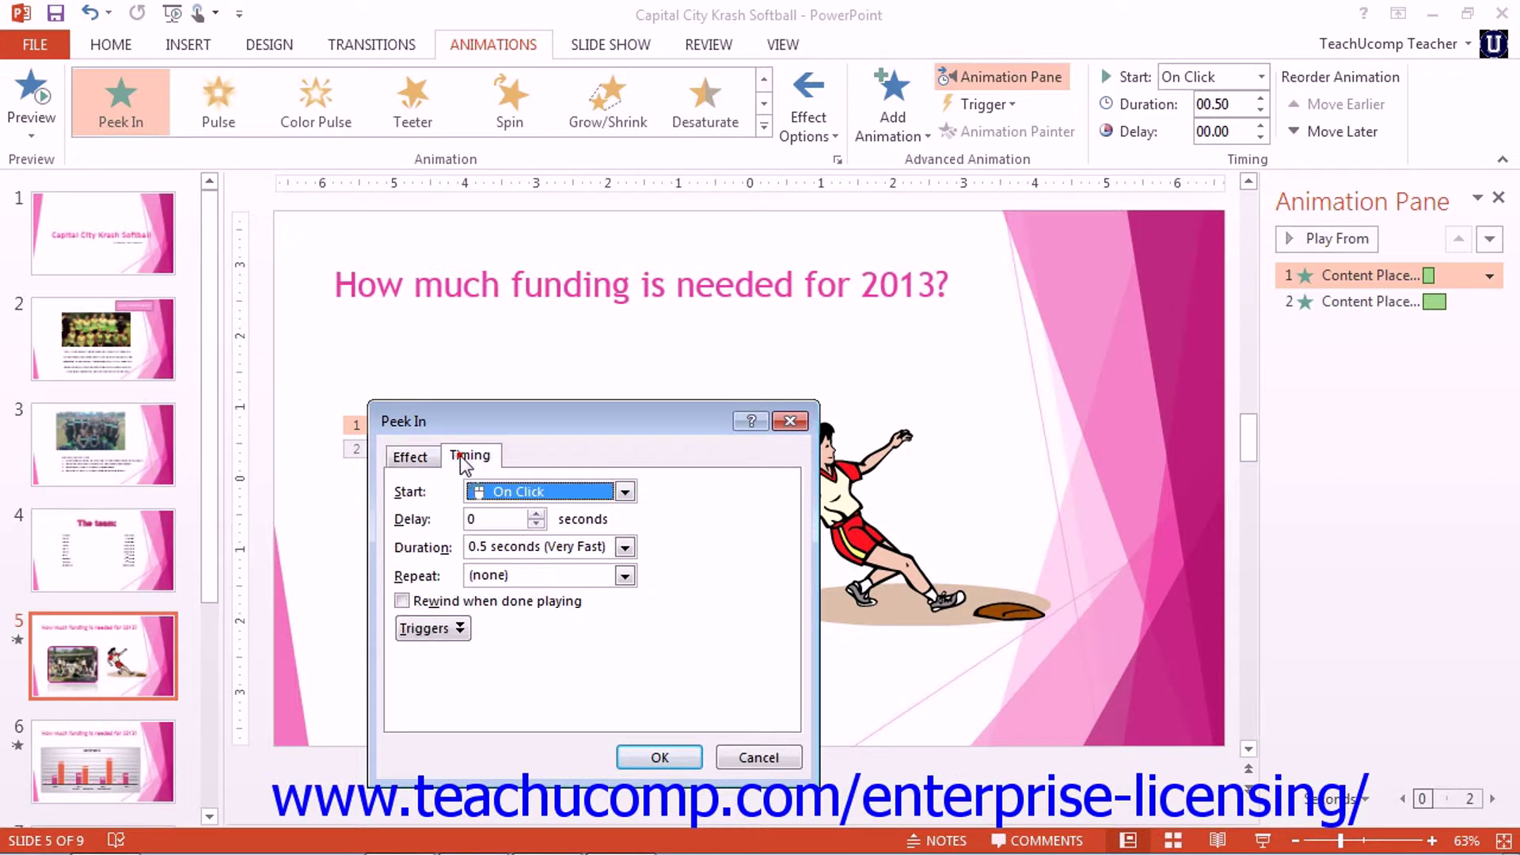
{"action": "left_click", "coordinate": [421, 467]}
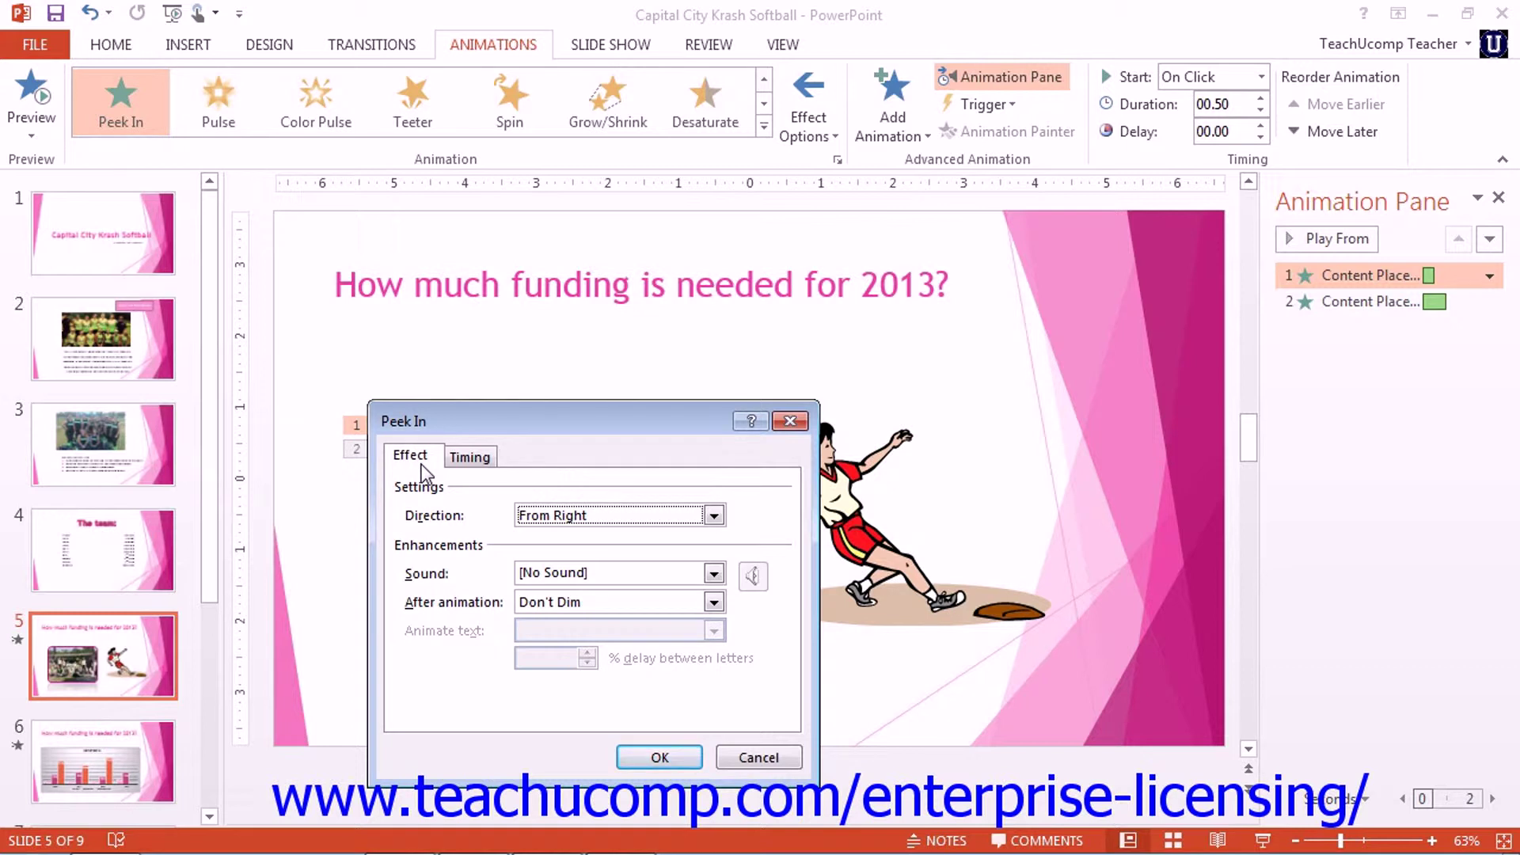
{"action": "left_click", "coordinate": [713, 516]}
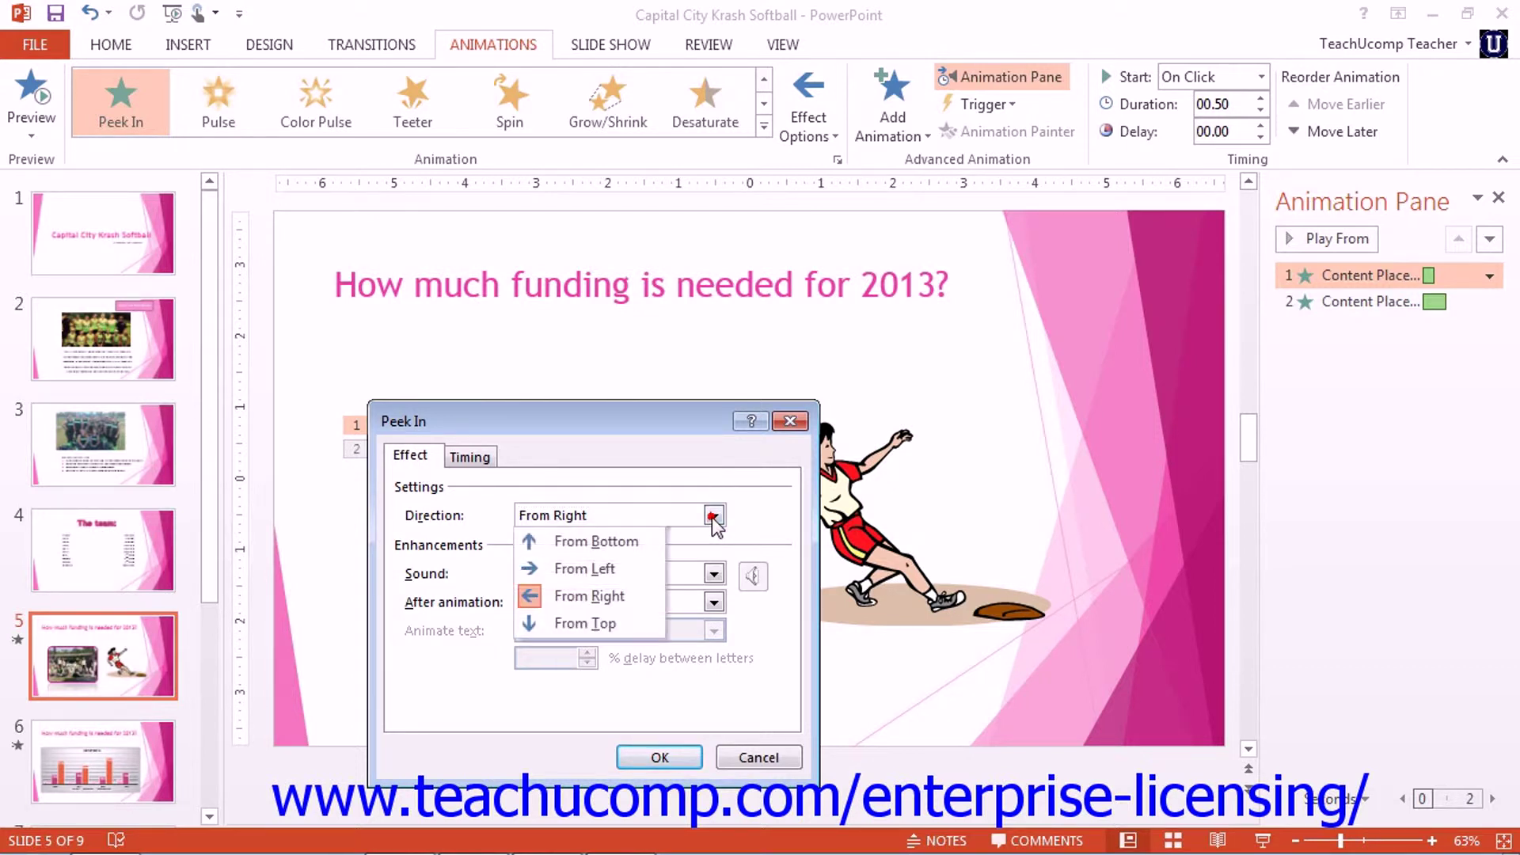
{"action": "left_click", "coordinate": [622, 543]}
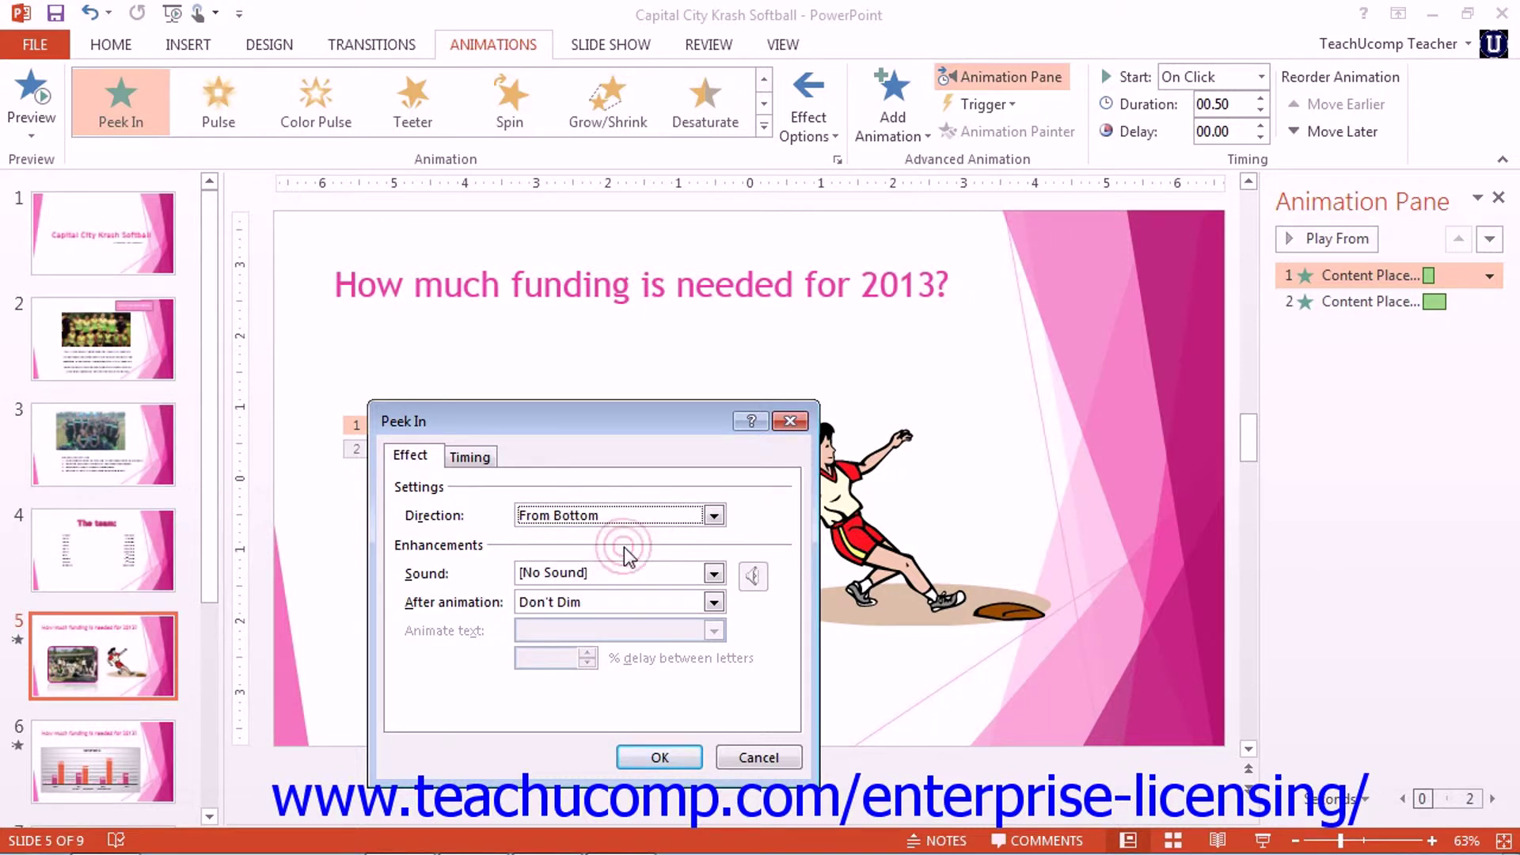
{"action": "left_click", "coordinate": [469, 457]}
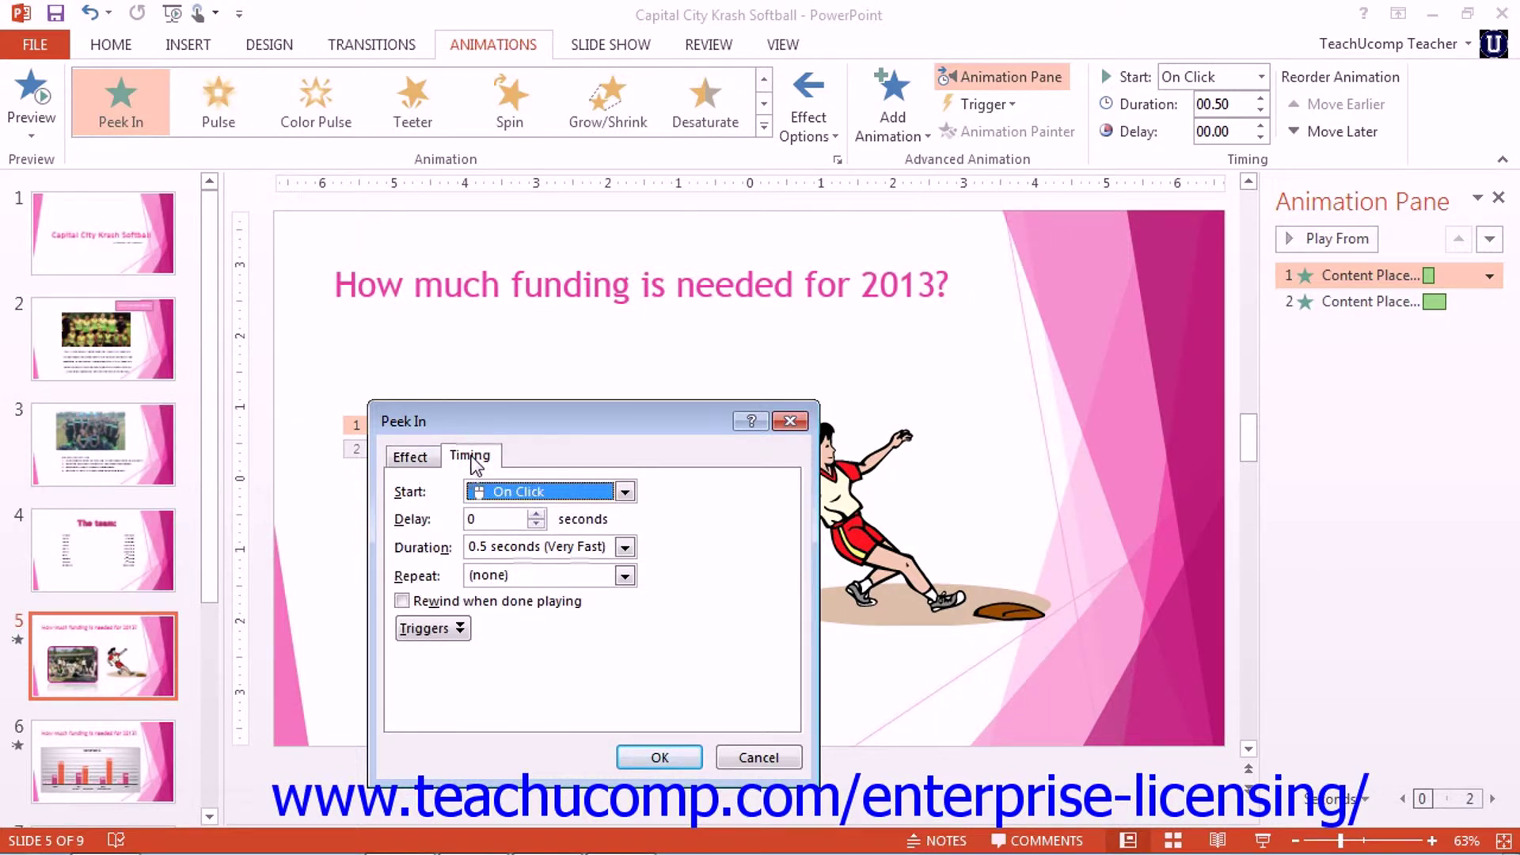
{"action": "left_click", "coordinate": [667, 760]}
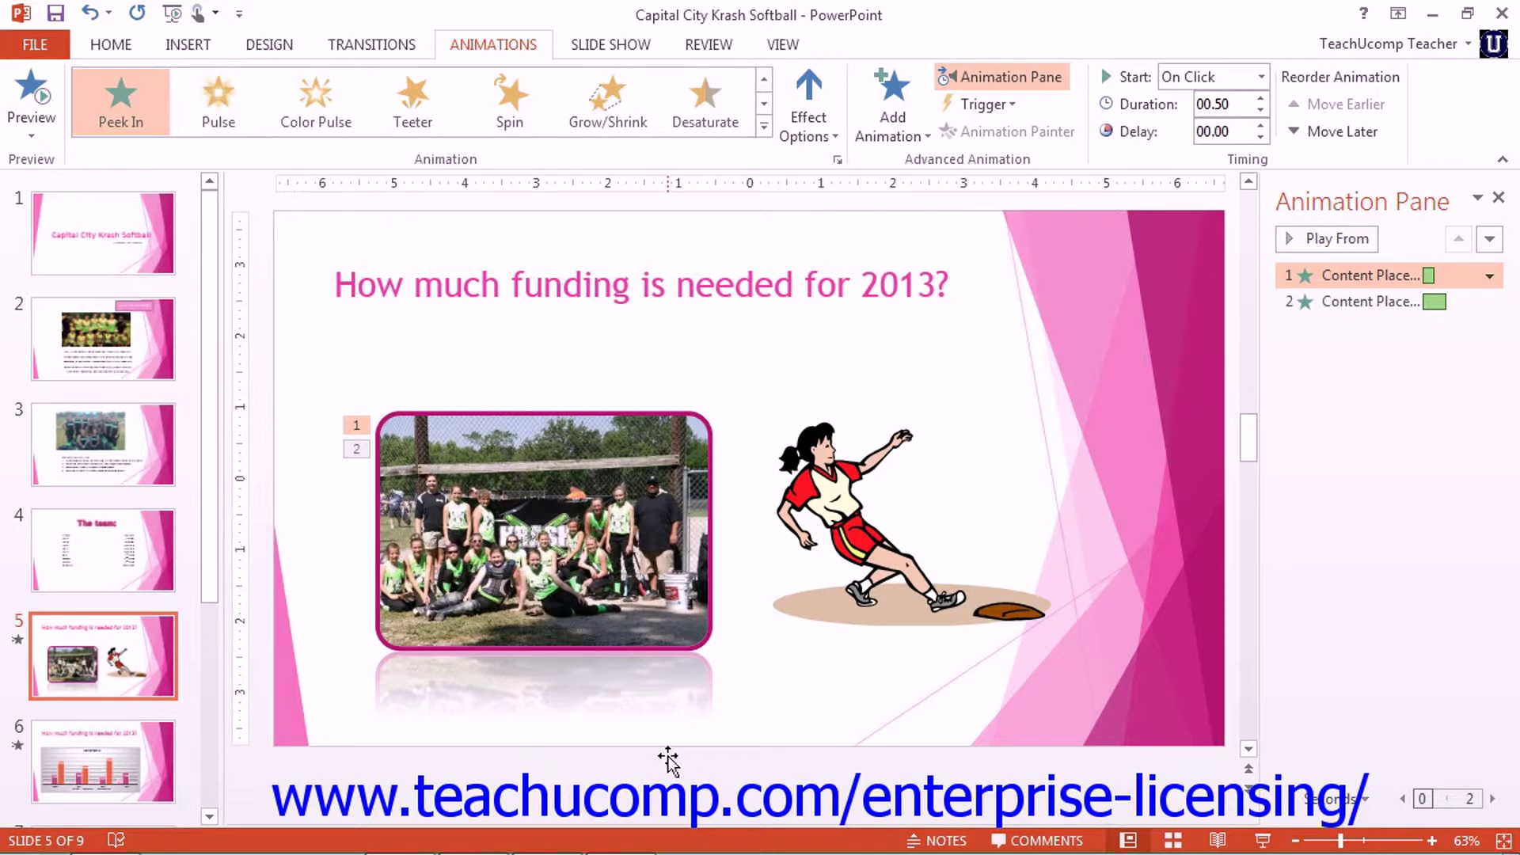
- Delete the Peek In animation and preview the photo's remaining Float In entrance
{"action": "left_click", "coordinate": [1361, 277]}
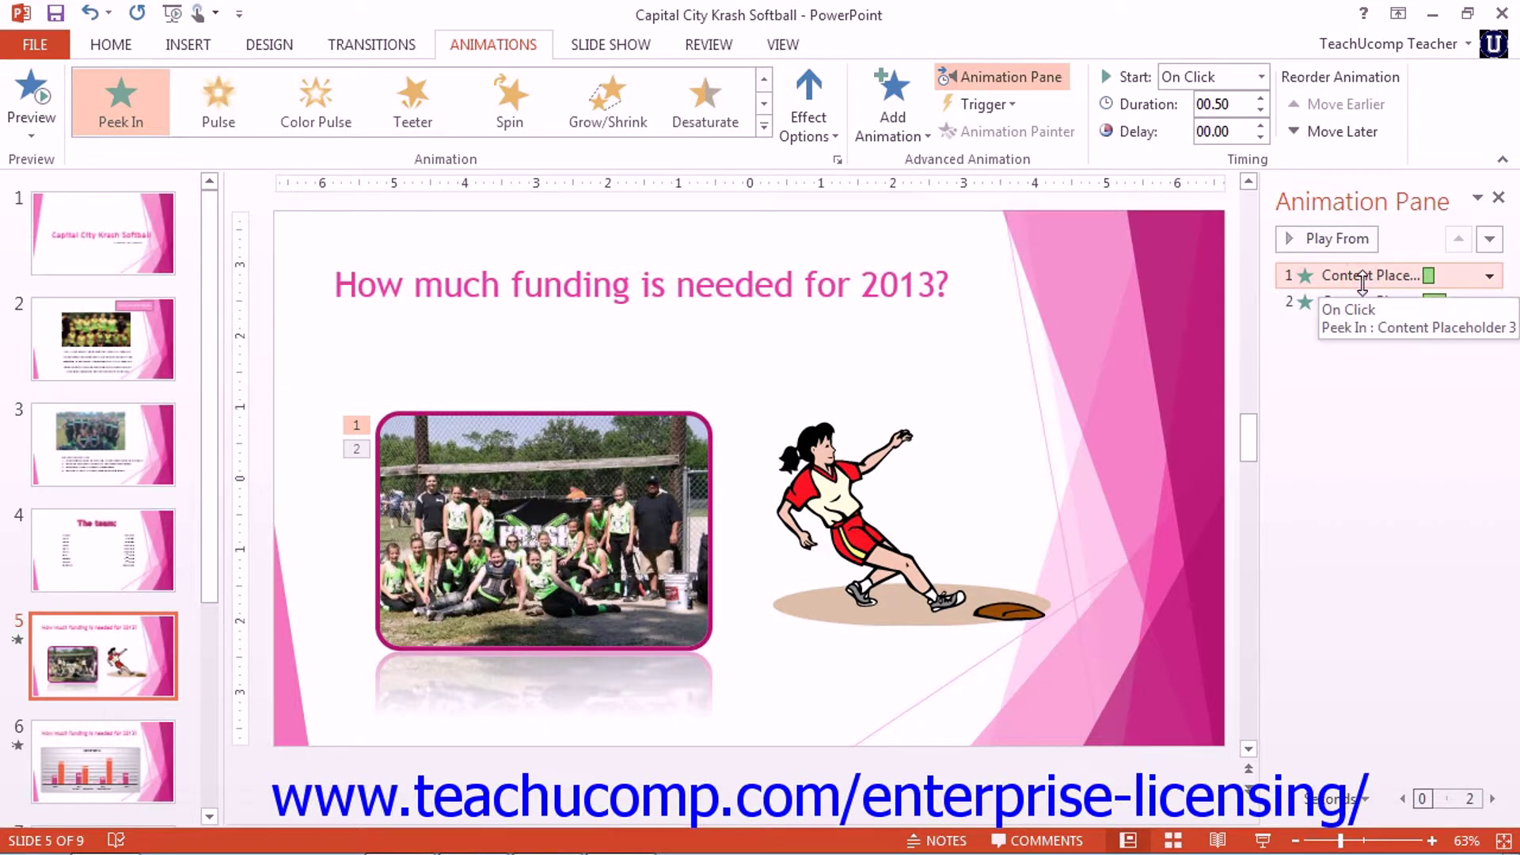
{"action": "left_click", "coordinate": [1489, 276]}
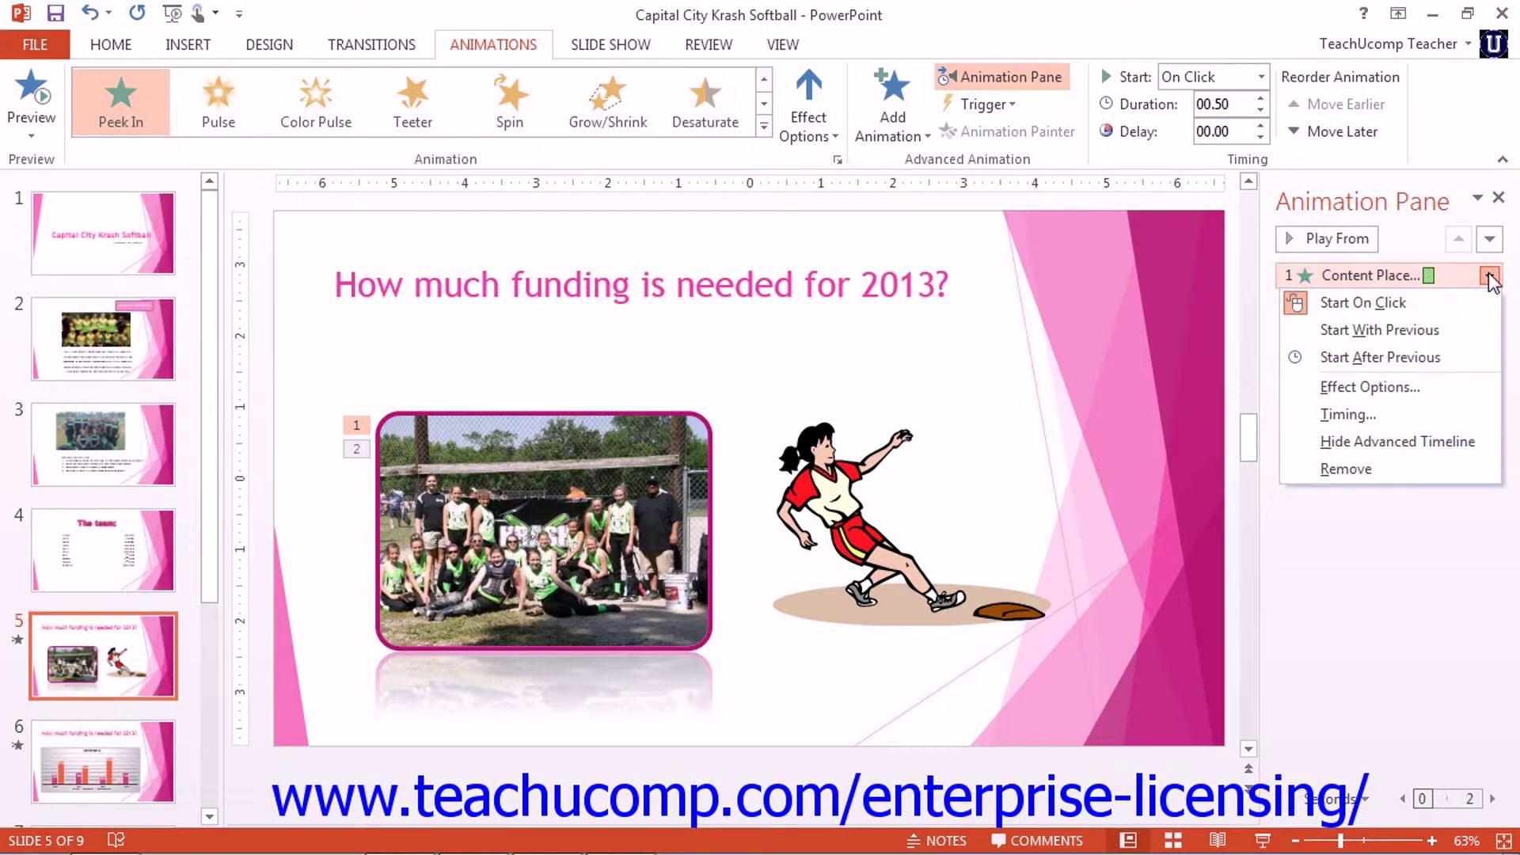
{"action": "left_click", "coordinate": [1385, 469]}
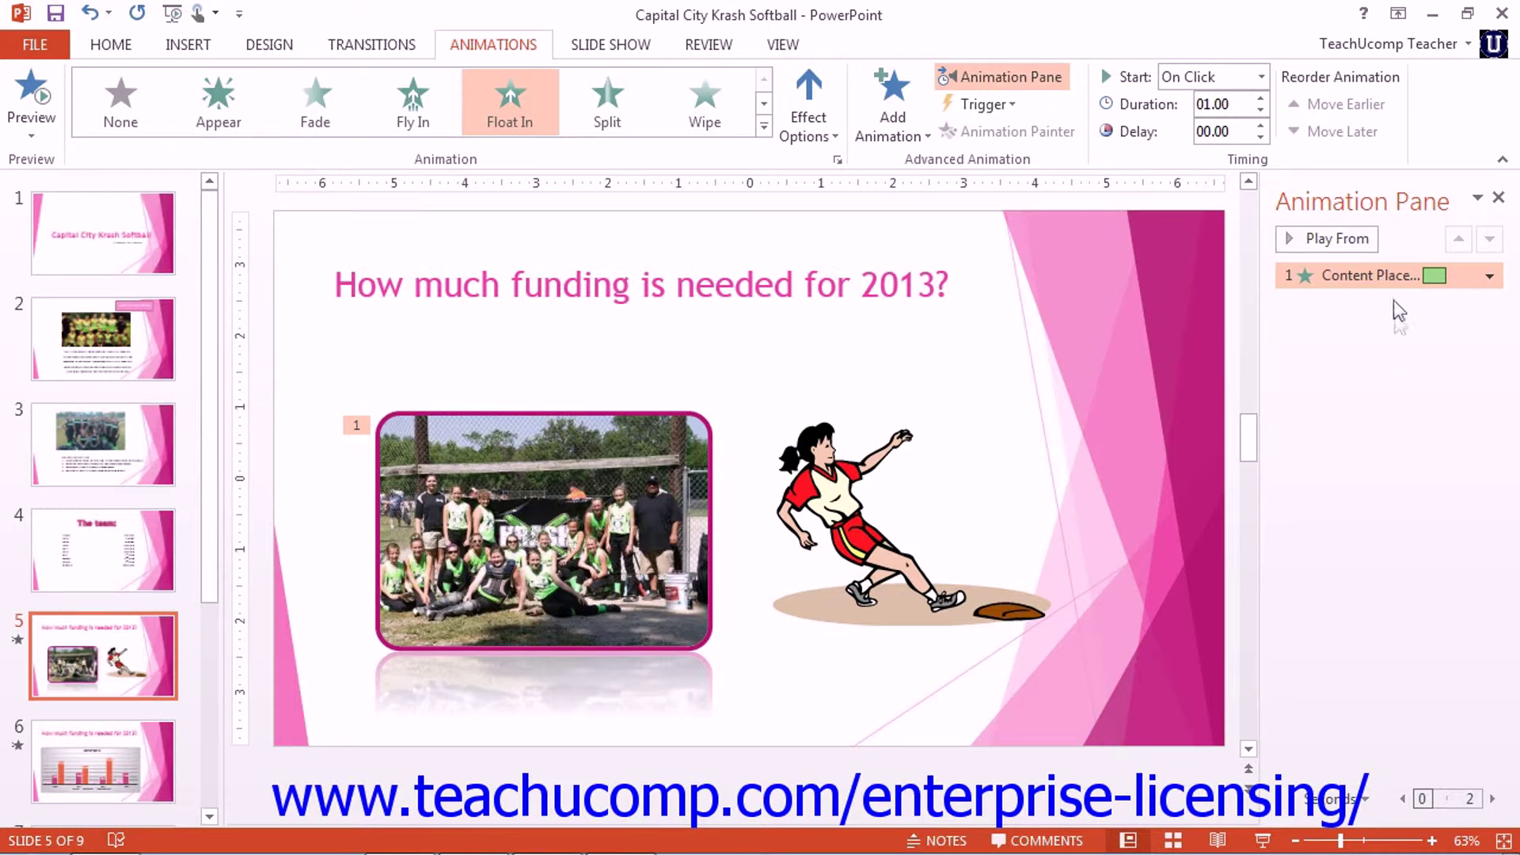
{"action": "left_click", "coordinate": [1341, 244]}
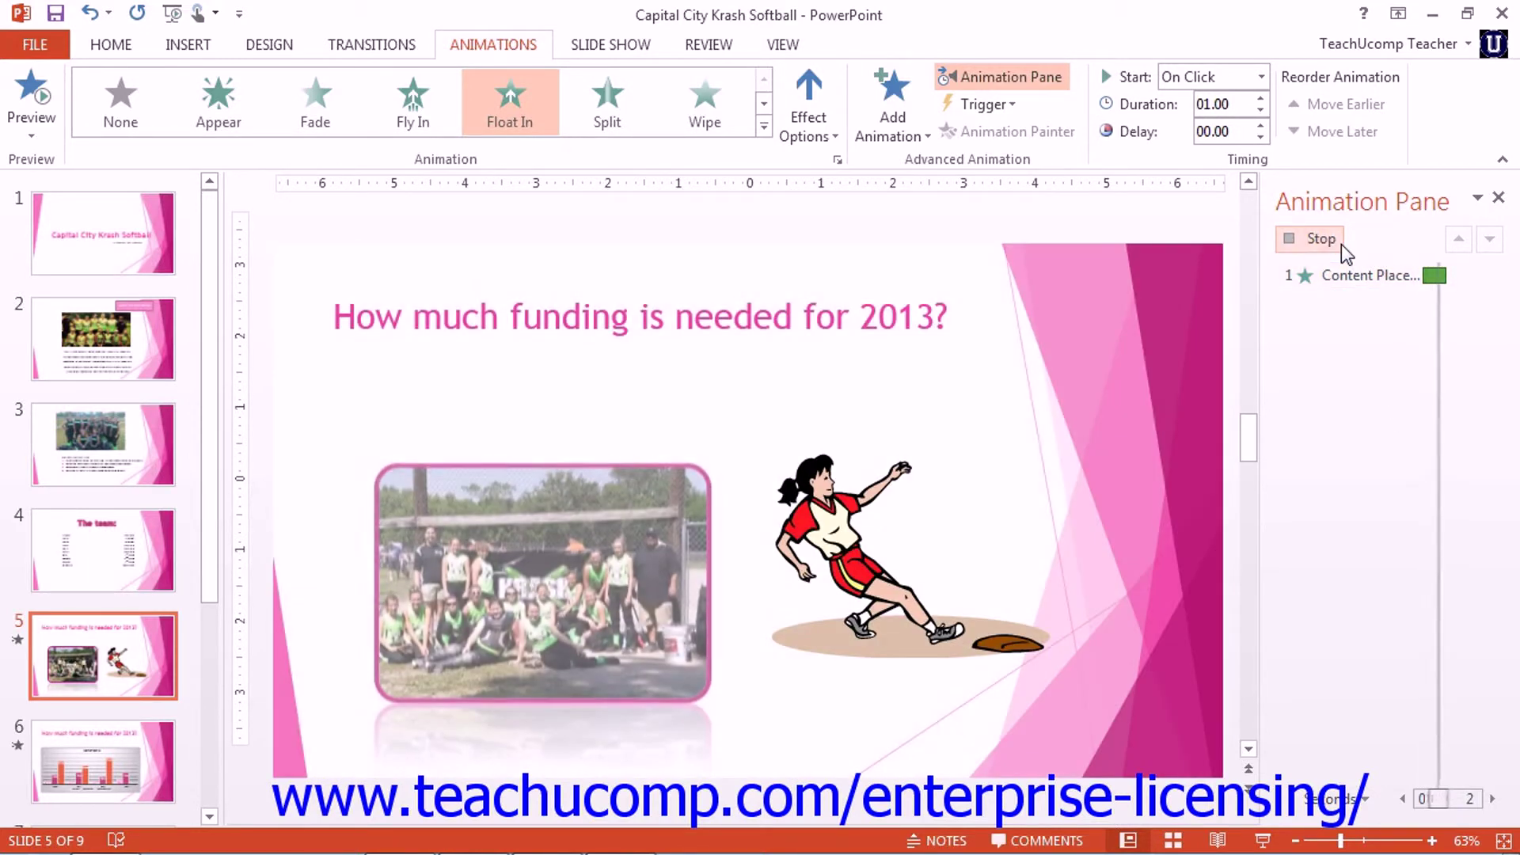